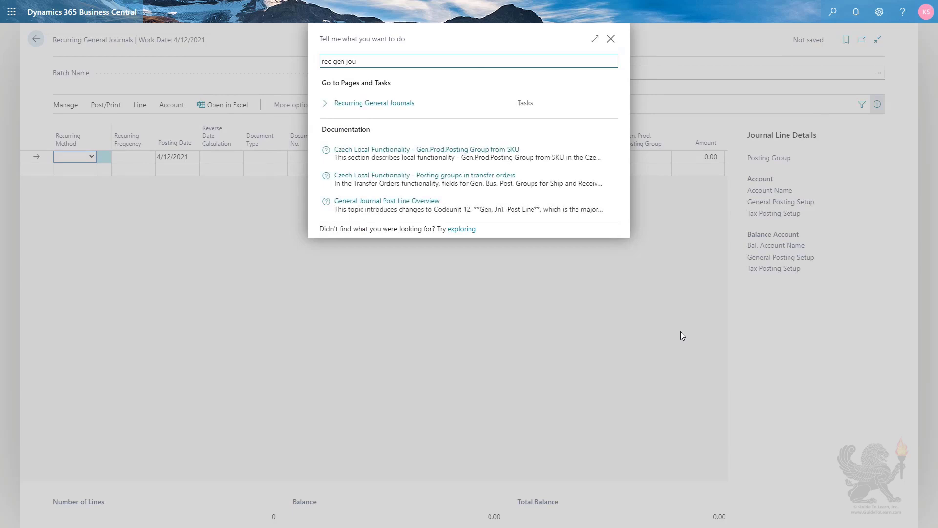
- Clear and dismiss the page search to return to the Recurring General Journals page
{"action": "key", "text": "ctrl+a"}
{"action": "key", "text": "BackSpace"}
{"action": "key", "text": "Escape"}
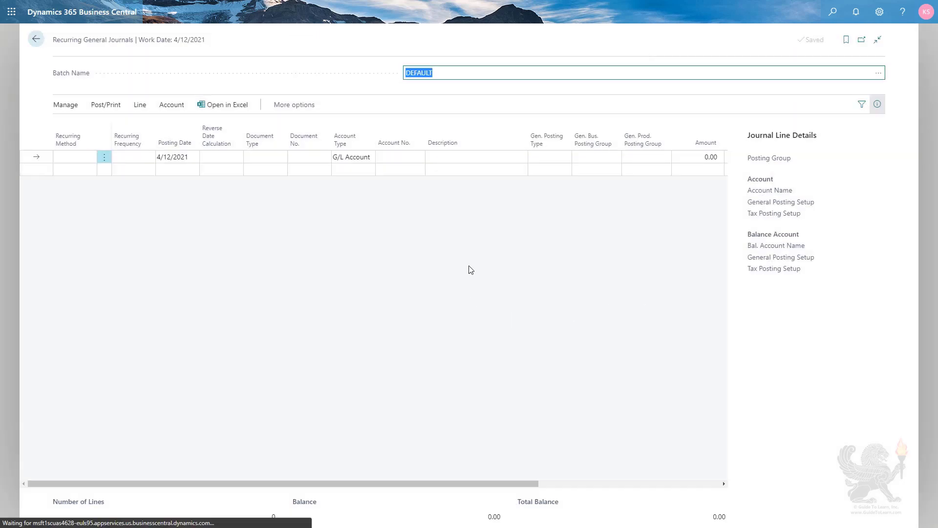
- Turn off Copy Tax Setup to Jnl. Lines for the DEFAULT general journal batch and return to the journal with that batch
{"action": "left_click", "coordinate": [880, 73]}
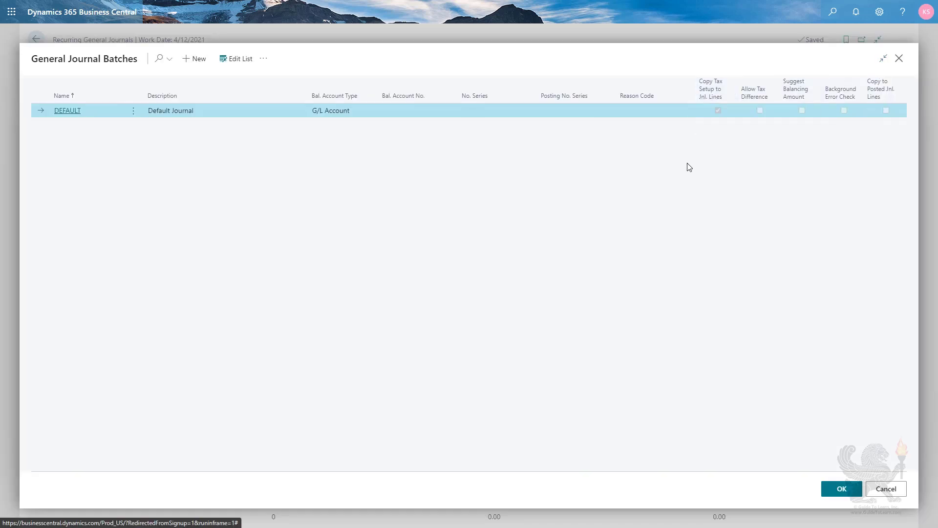
{"action": "left_click", "coordinate": [235, 58]}
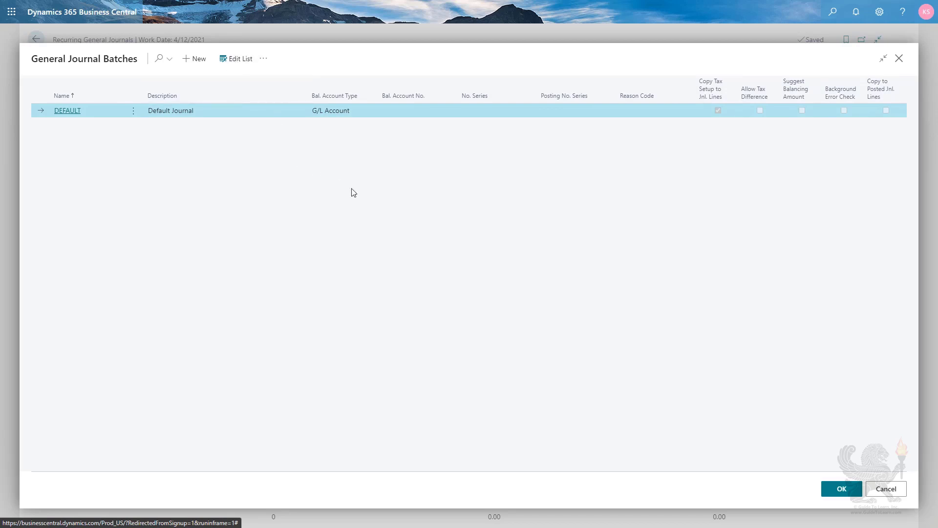
{"action": "left_click", "coordinate": [718, 112]}
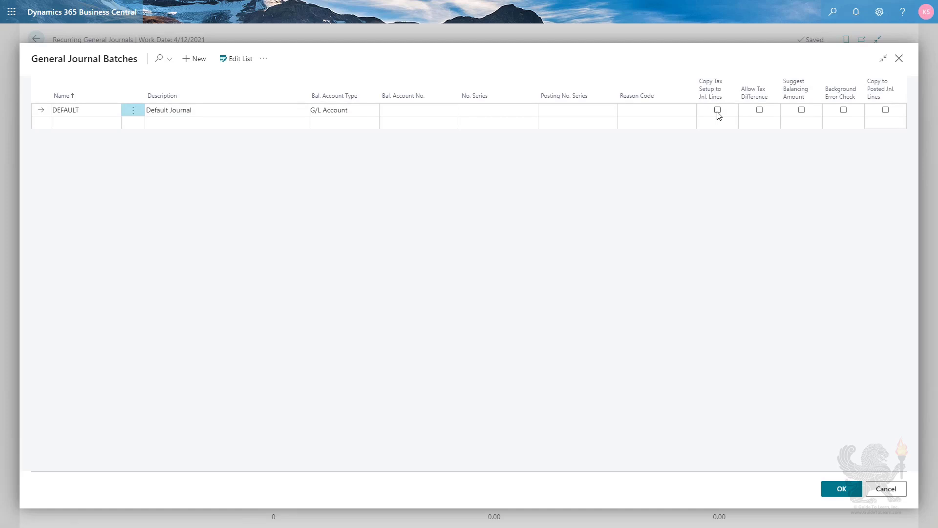
{"action": "left_click", "coordinate": [836, 488]}
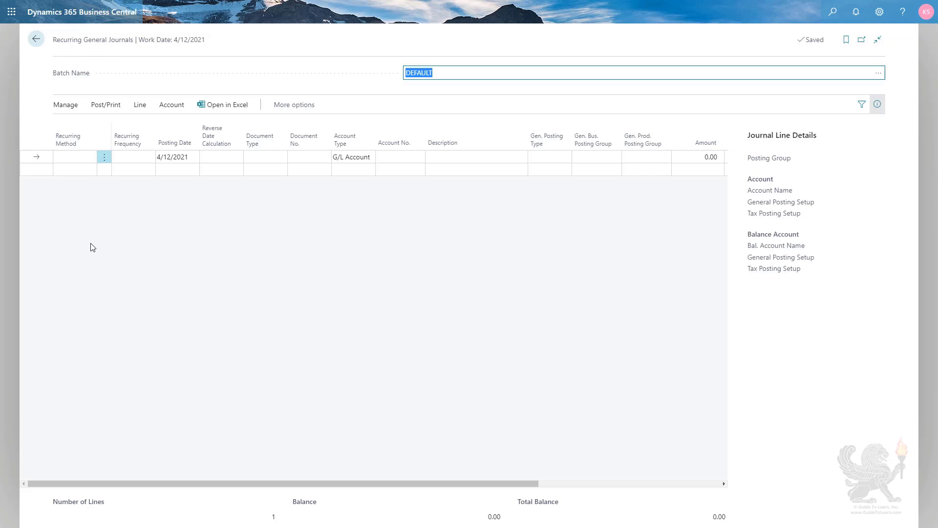
- Set the first journal line's recurring method to F Fixed and its recurring frequency to 1M+CM
{"action": "left_click", "coordinate": [80, 157]}
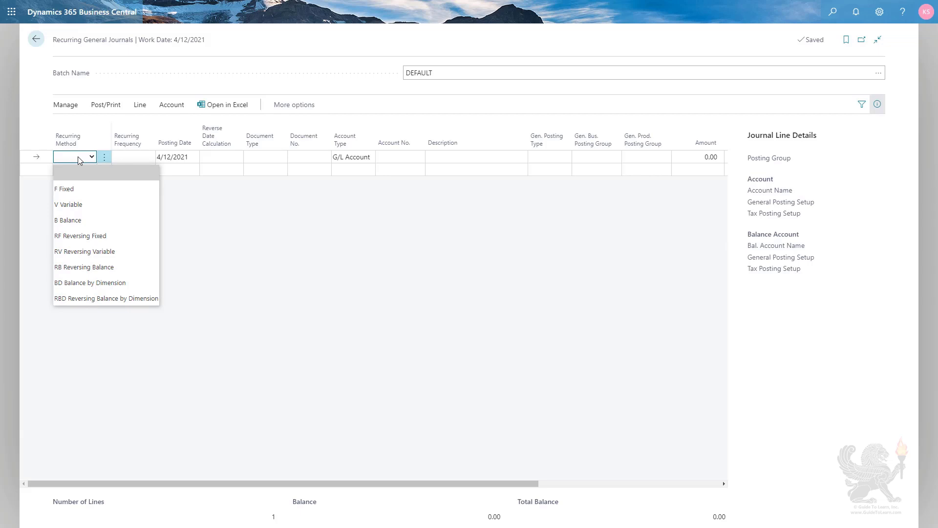
{"action": "left_click", "coordinate": [75, 189]}
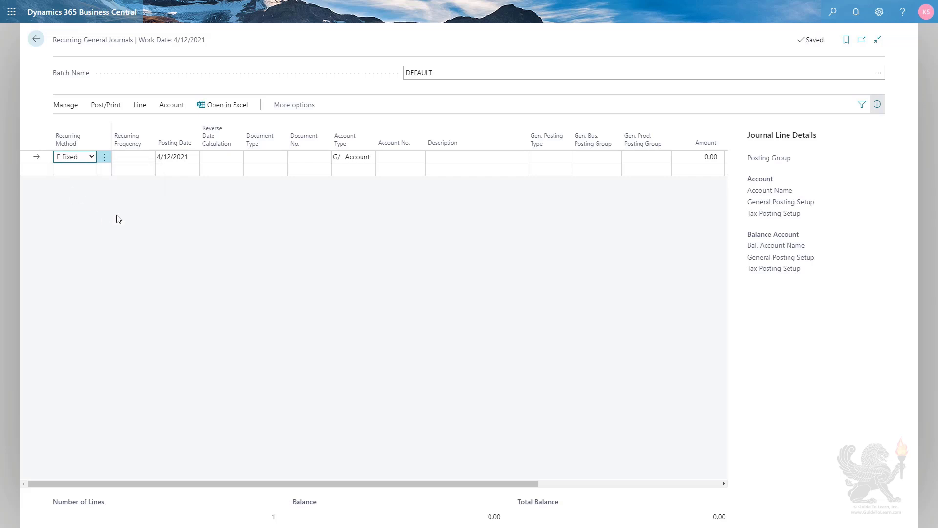
{"action": "key", "text": "Tab"}
{"action": "type", "text": "M"}
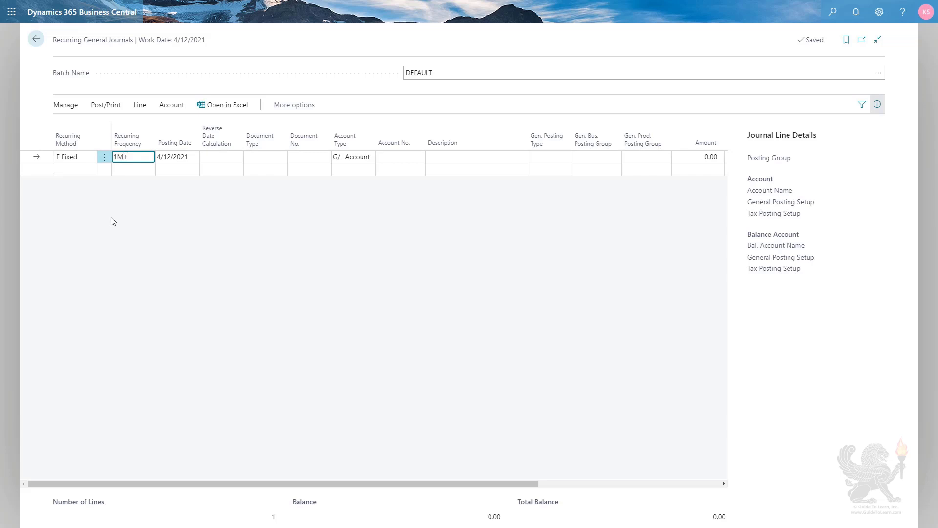
{"action": "type", "text": "+CM"}
{"action": "key", "text": "Tab"}
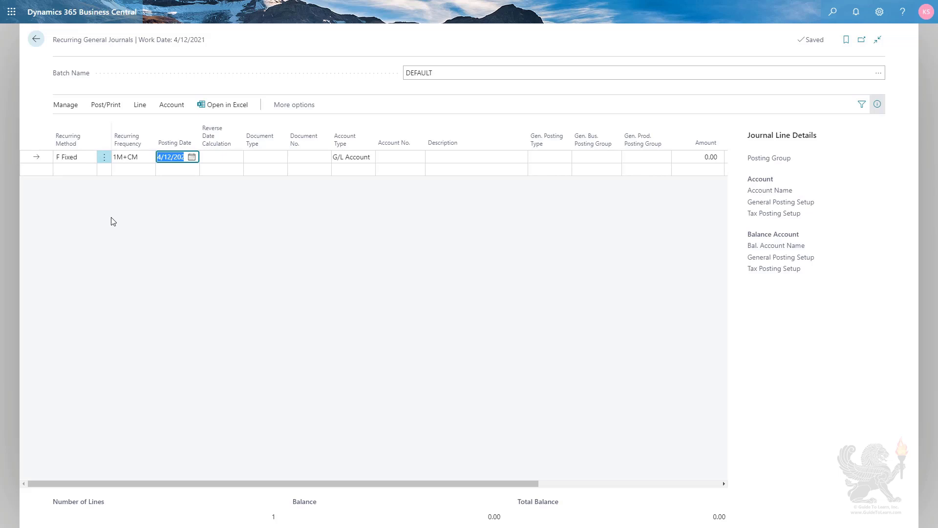
- Set the first line's posting date to 3/31/2021 and its document number to RJ%3
{"action": "type", "text": "0331"}
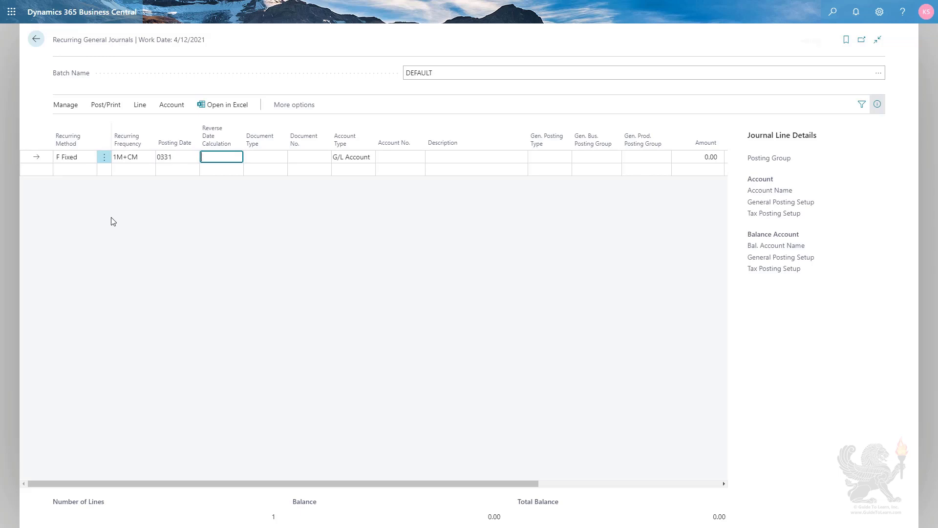
{"action": "key", "text": "Tab"}
{"action": "key", "text": "Tab"}
{"action": "key", "text": "Tab"}
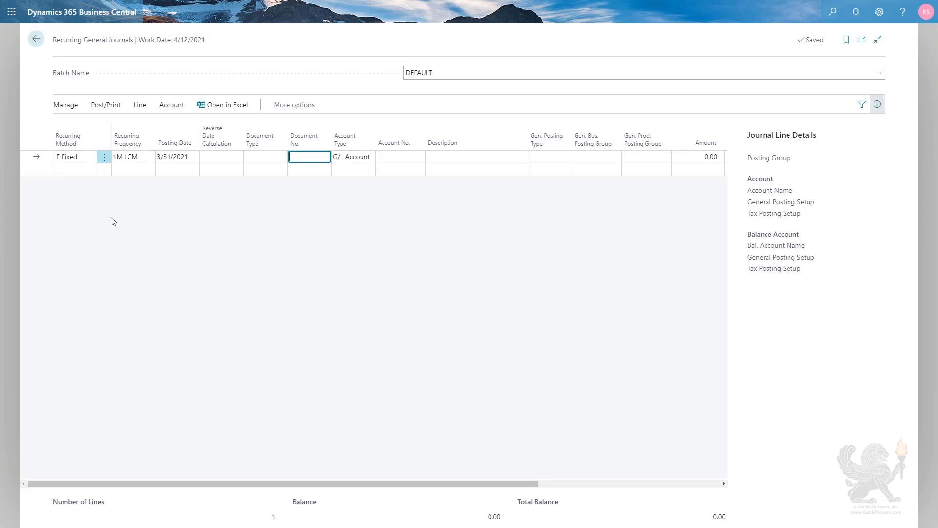
{"action": "type", "text": "RJ%3"}
{"action": "key", "text": "Tab"}
{"action": "key", "text": "Tab"}
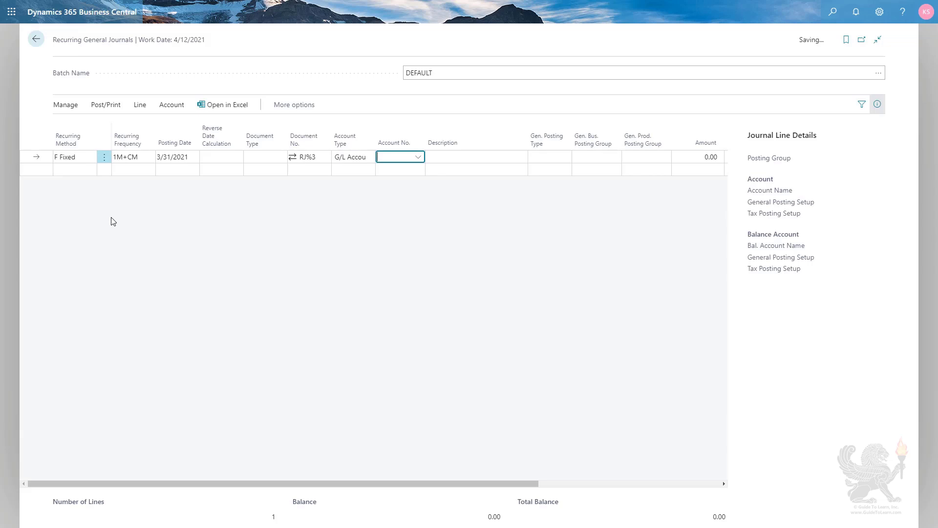
- Assign G/L account 60100 (Rent Expense) to the first line with an amount of 1,000
{"action": "type", "text": "6010"}
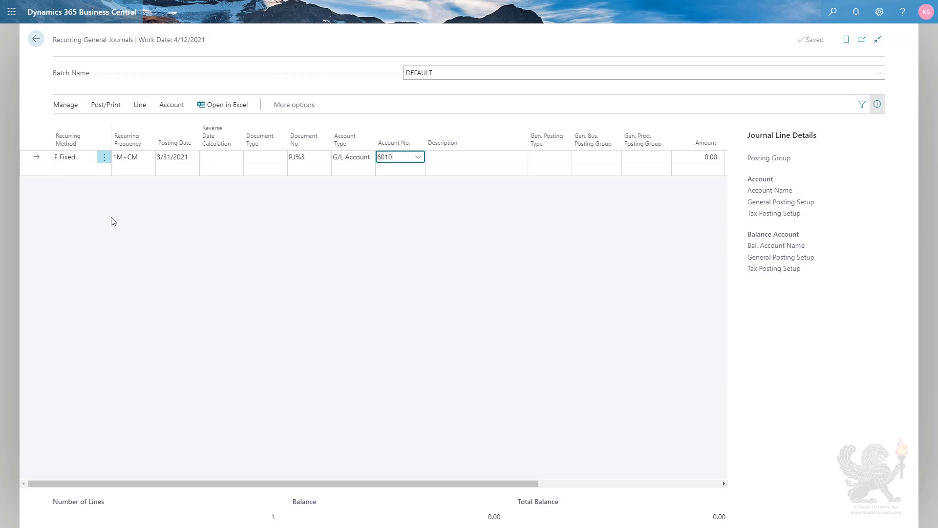
{"action": "type", "text": "00"}
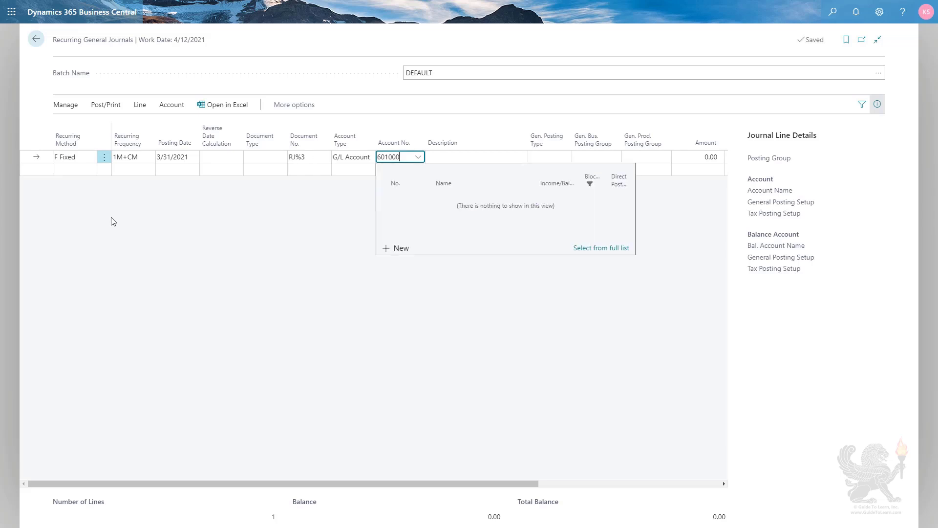
{"action": "key", "text": "BackSpace"}
{"action": "key", "text": "Tab"}
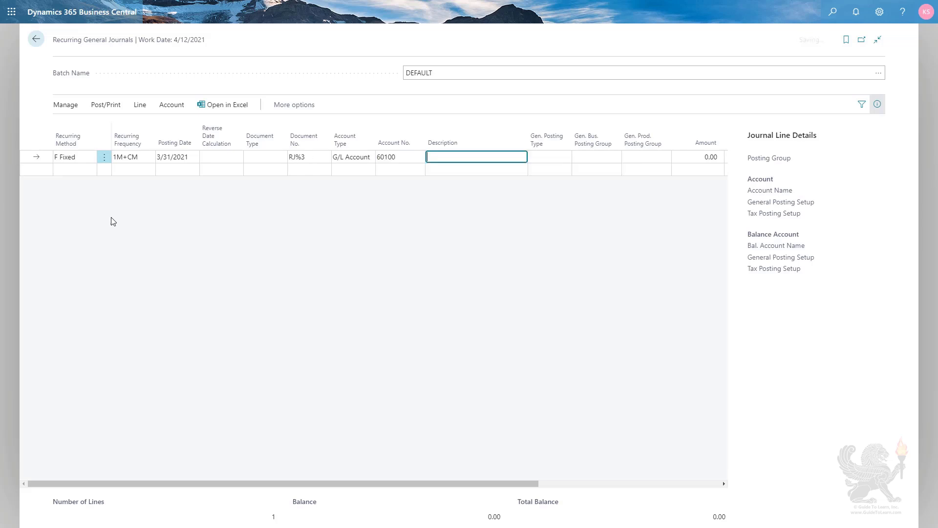
{"action": "key", "text": "Tab"}
{"action": "key", "text": "Tab"}
{"action": "key", "text": "Tab"}
{"action": "key", "text": "Tab"}
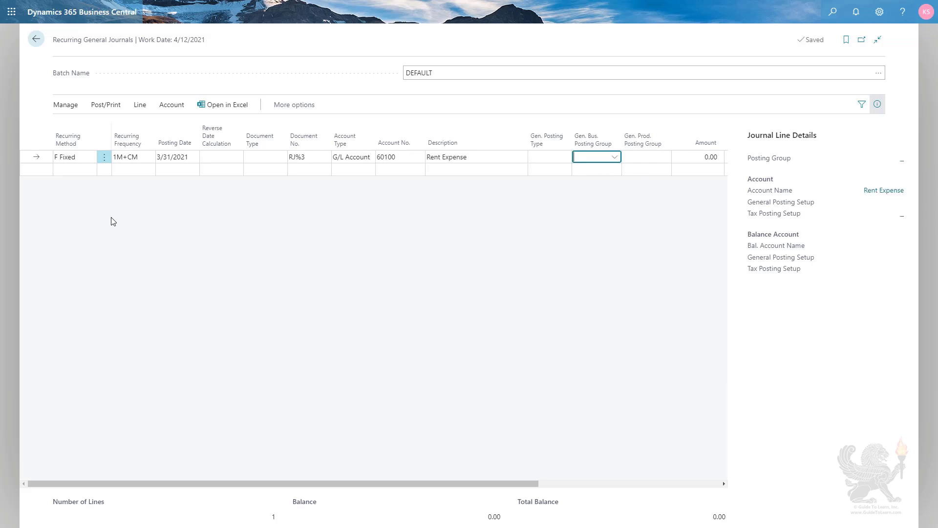
{"action": "type", "text": "1000"}
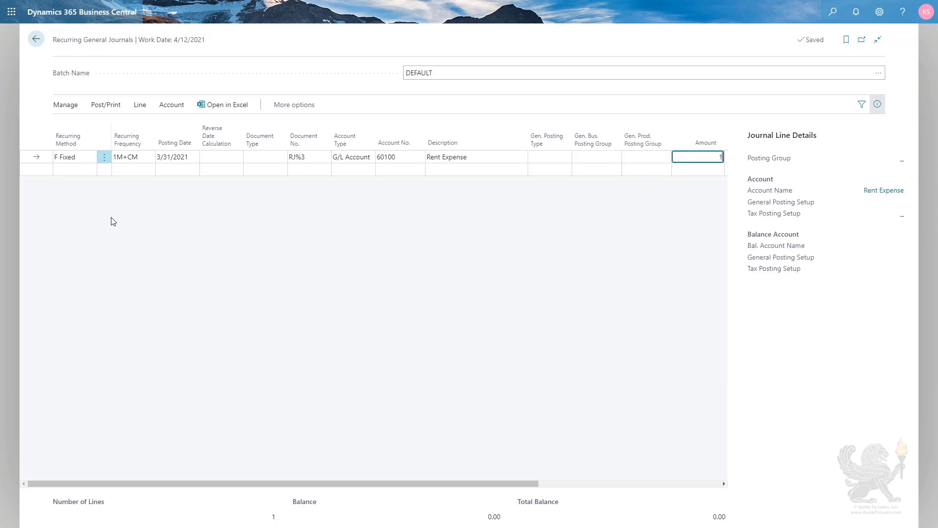
{"action": "key", "text": "Tab"}
- Set the expiration date of the Rent Expense line to 12/31/2021
{"action": "key", "text": "Tab"}
{"action": "key", "text": "Tab"}
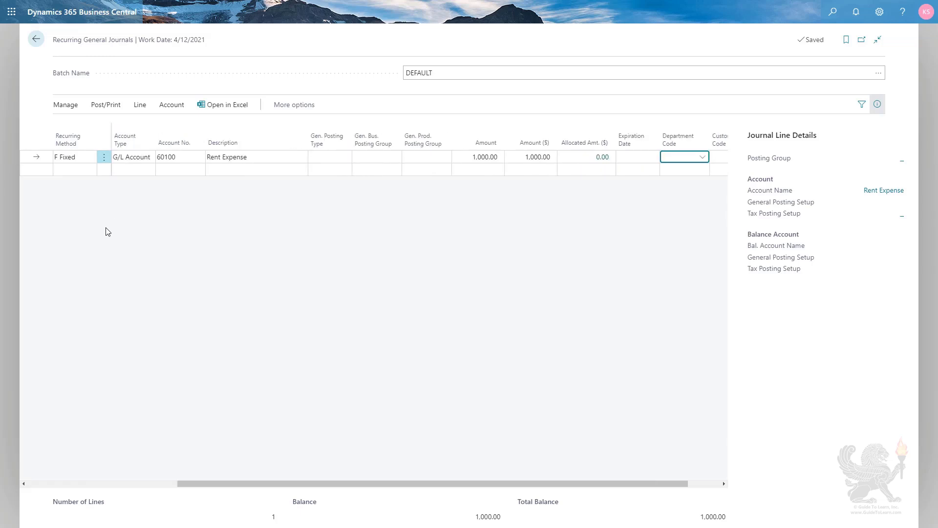
{"action": "key", "text": "shift+Tab"}
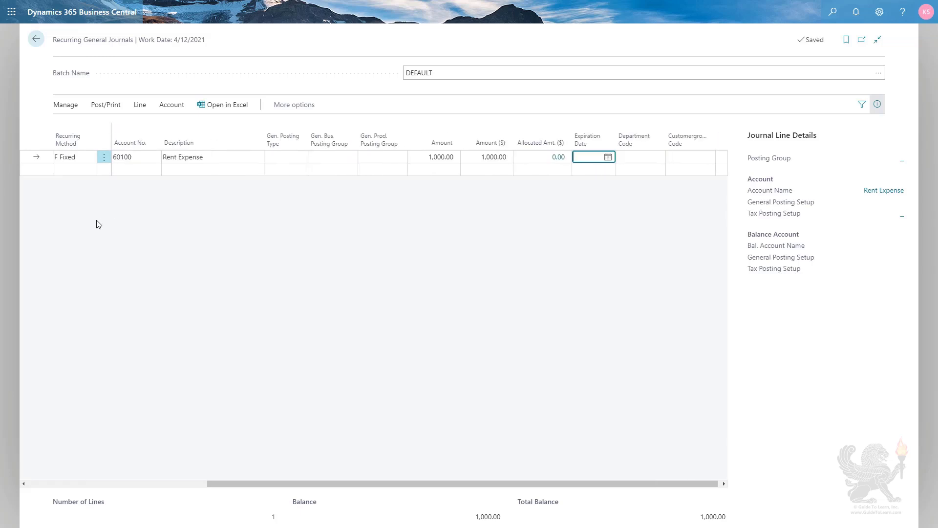
{"action": "type", "text": "1231"}
{"action": "key", "text": "BackSpace"}
{"action": "type", "text": "1"}
{"action": "key", "text": "Tab"}
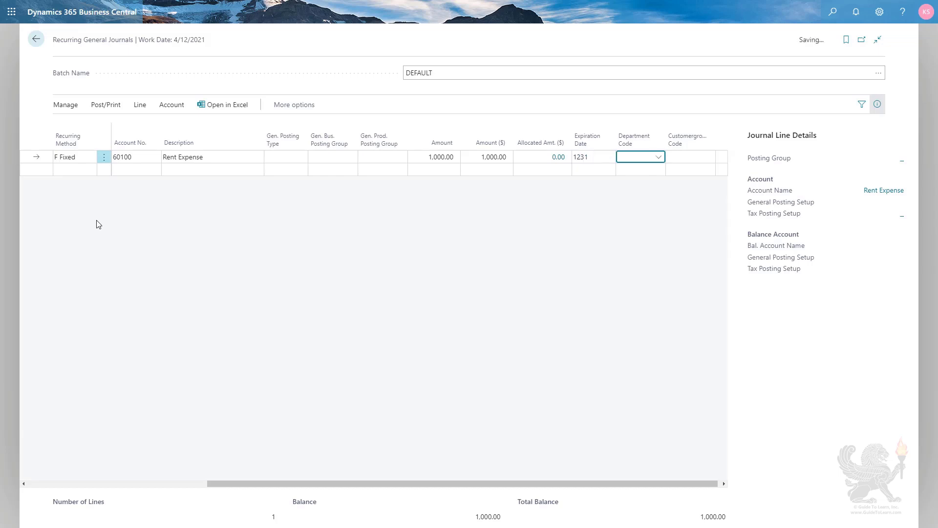
- Start a second journal line with recurring method F Fixed and recurring frequency 1M+CM
{"action": "left_click", "coordinate": [93, 484]}
{"action": "left_click", "coordinate": [93, 485]}
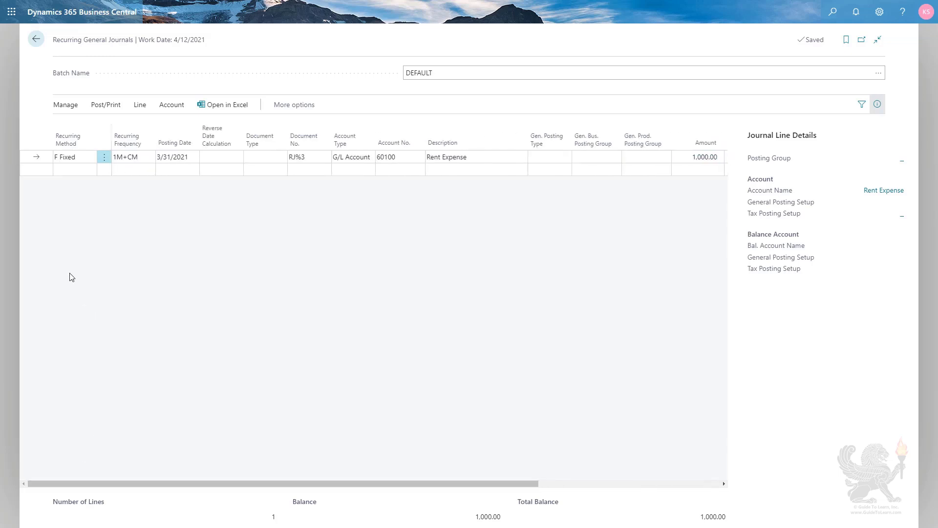
{"action": "left_click", "coordinate": [68, 172]}
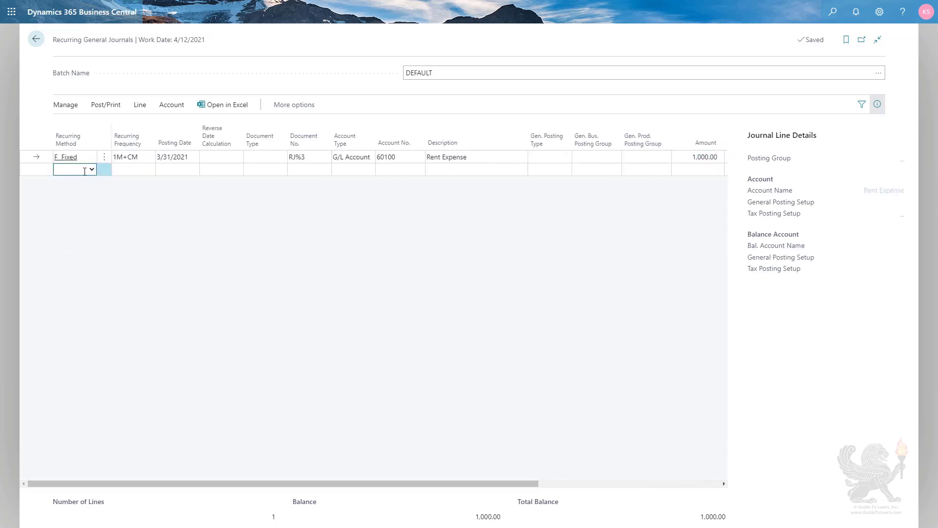
{"action": "left_click", "coordinate": [129, 171]}
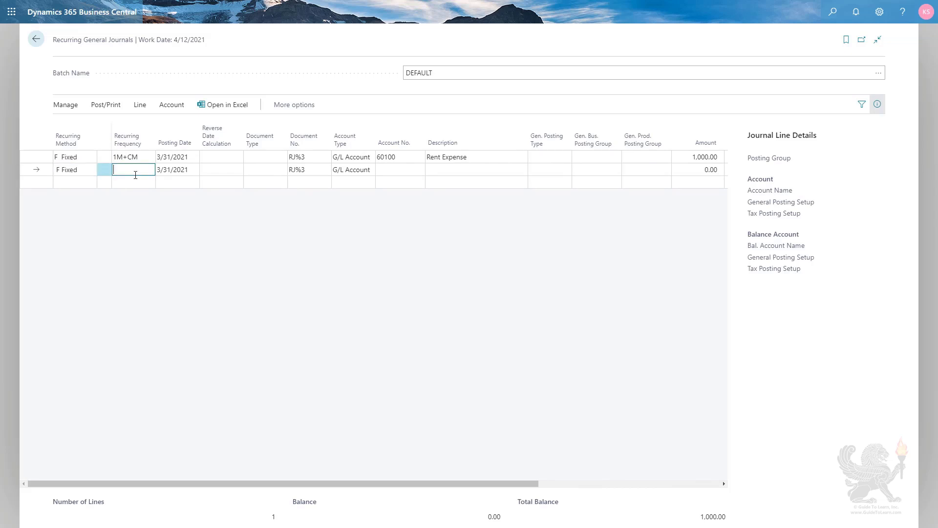
{"action": "type", "text": "1M+CM"}
{"action": "key", "text": "Tab"}
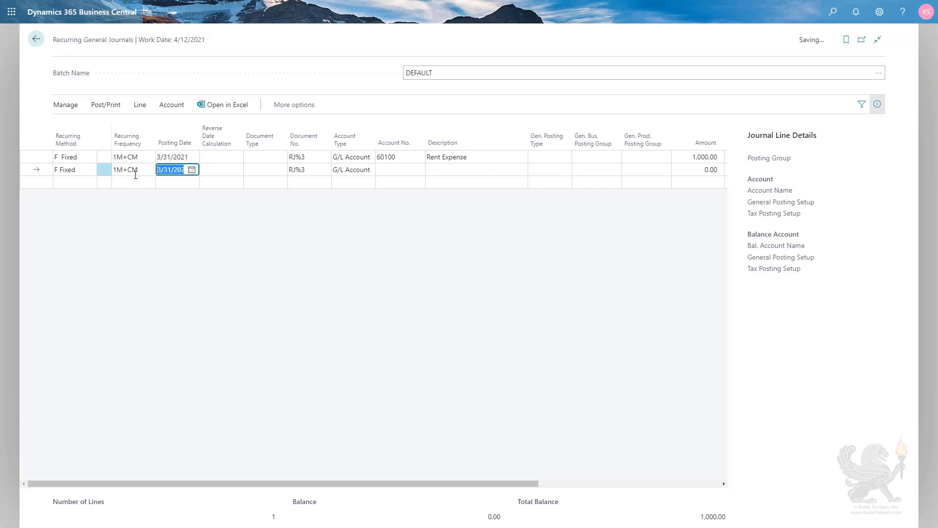
- Assign G/L account 10500 (Prepaid Rent) to the second line with an amount of -1,000
{"action": "key", "text": "Tab"}
{"action": "key", "text": "Tab"}
{"action": "key", "text": "Tab"}
{"action": "key", "text": "Tab"}
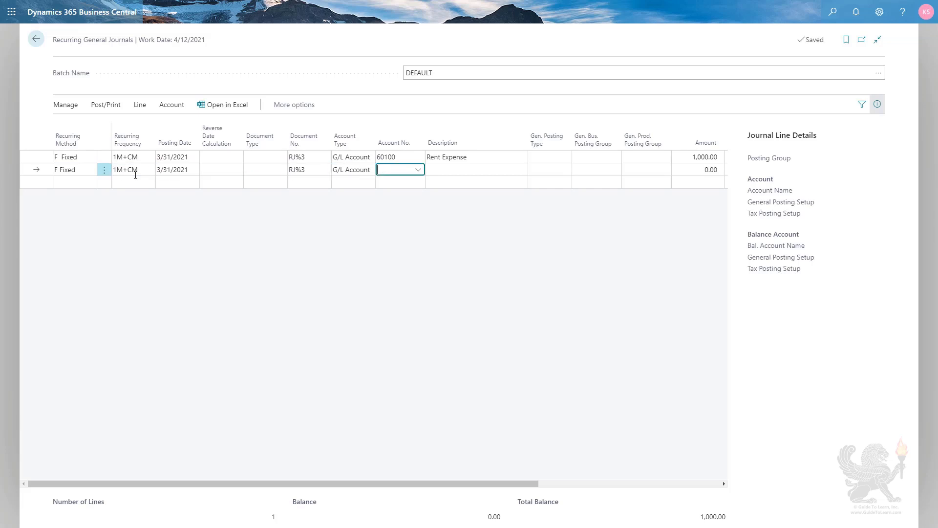
{"action": "type", "text": "10500"}
{"action": "key", "text": "Tab"}
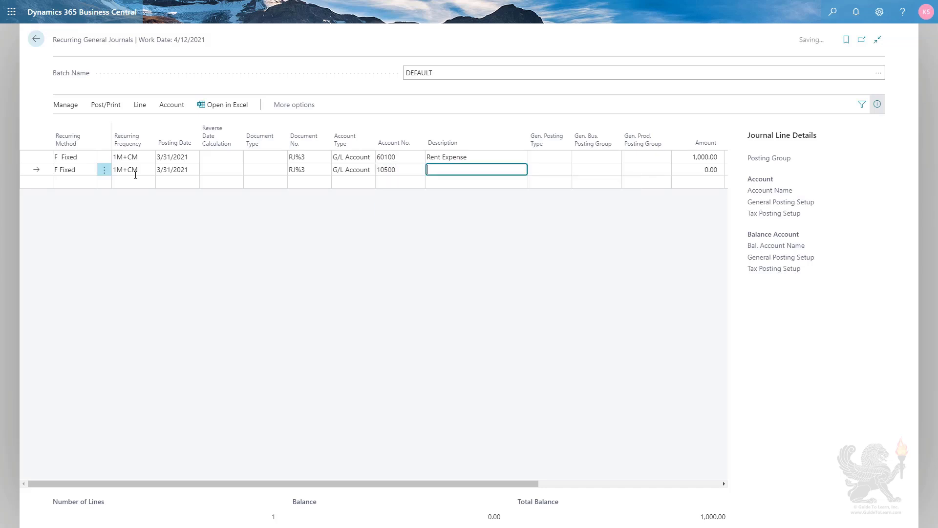
{"action": "key", "text": "Tab"}
{"action": "key", "text": "Tab"}
{"action": "key", "text": "Tab"}
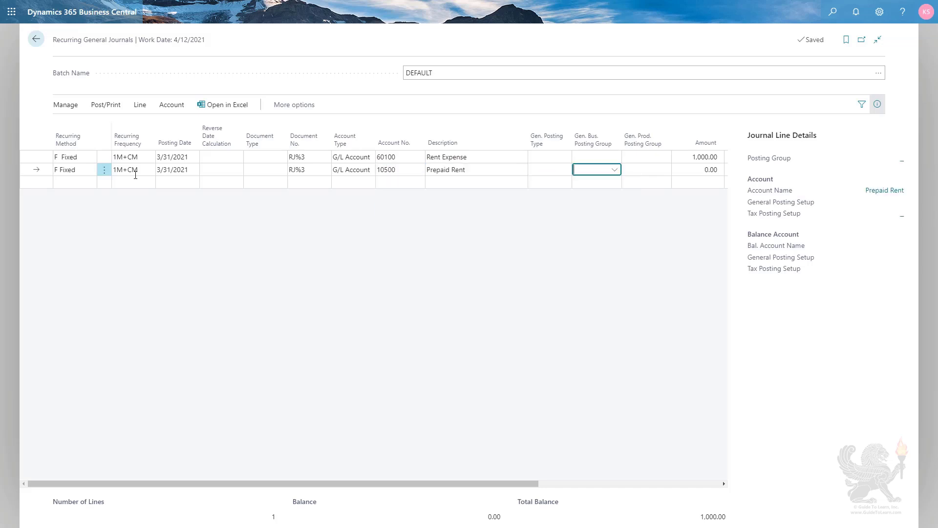
{"action": "key", "text": "Tab"}
{"action": "type", "text": "-1000"}
{"action": "key", "text": "Tab"}
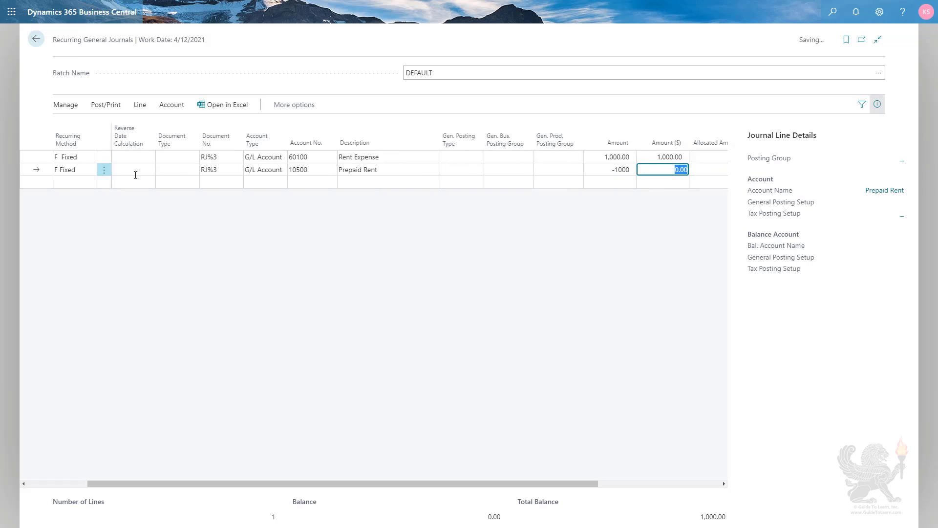
- Set the expiration date of the Prepaid Rent line to 12/31/2021
{"action": "key", "text": "Tab"}
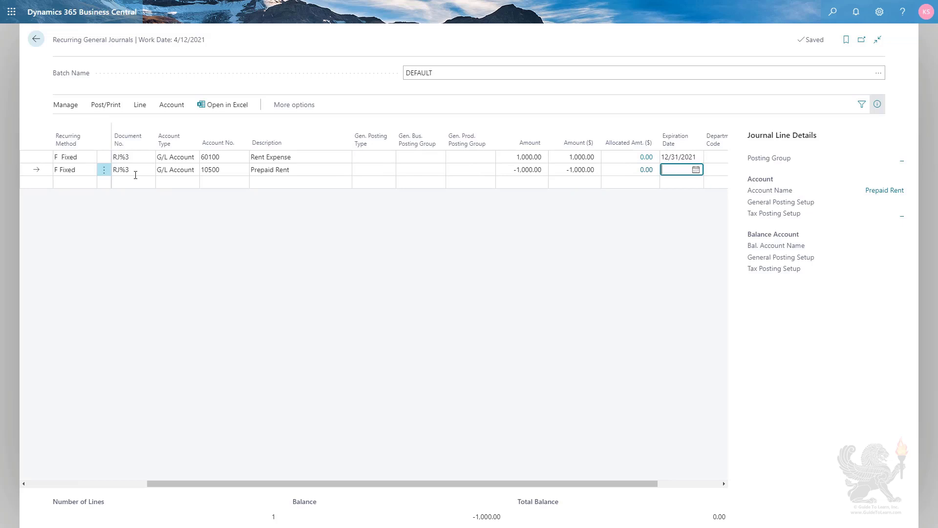
{"action": "type", "text": "12/31"}
{"action": "key", "text": "Tab"}
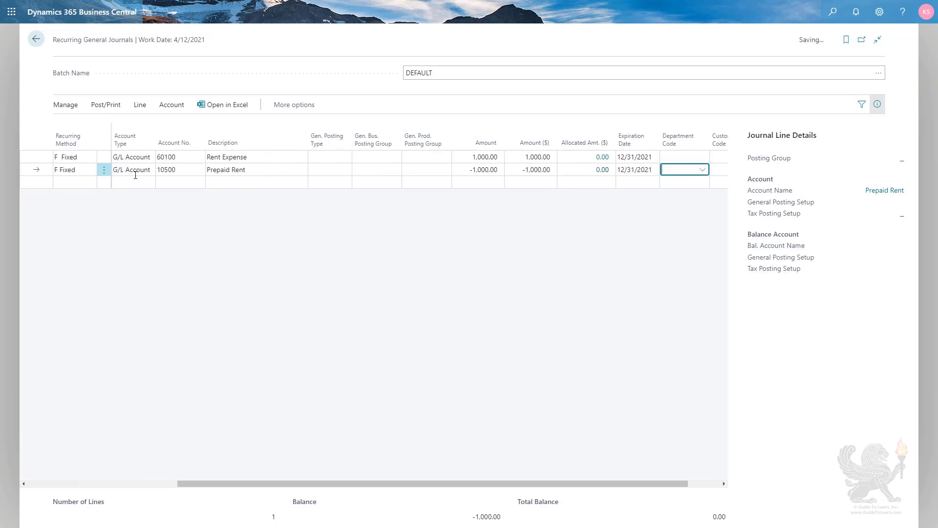
- Post the Rent Expense and Prepaid Rent recurring journal lines dated 3/31/2021
{"action": "key", "text": "shift+Tab"}
{"action": "key", "text": "shift+Tab"}
{"action": "key", "text": "shift+Tab"}
{"action": "key", "text": "shift+Tab"}
{"action": "key", "text": "shift+Tab"}
{"action": "key", "text": "shift+Tab"}
{"action": "key", "text": "shift+Tab"}
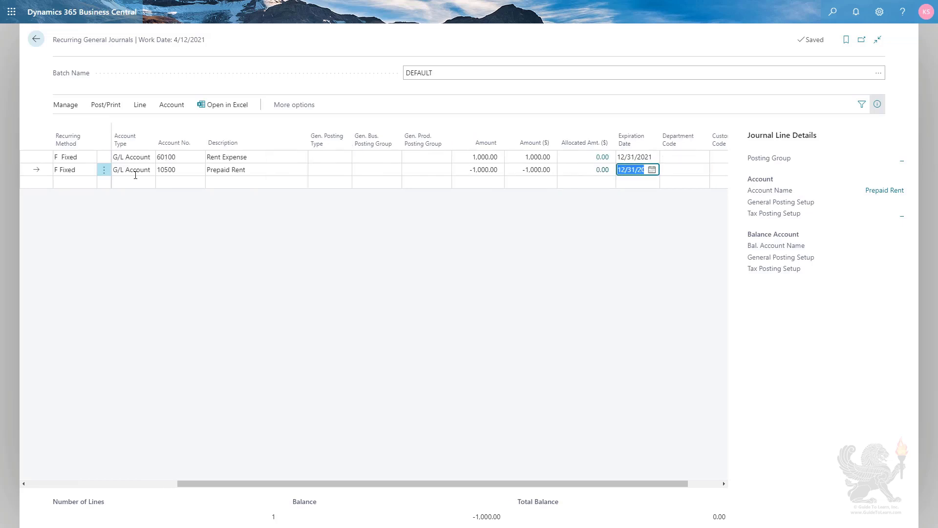
{"action": "key", "text": "shift+Tab"}
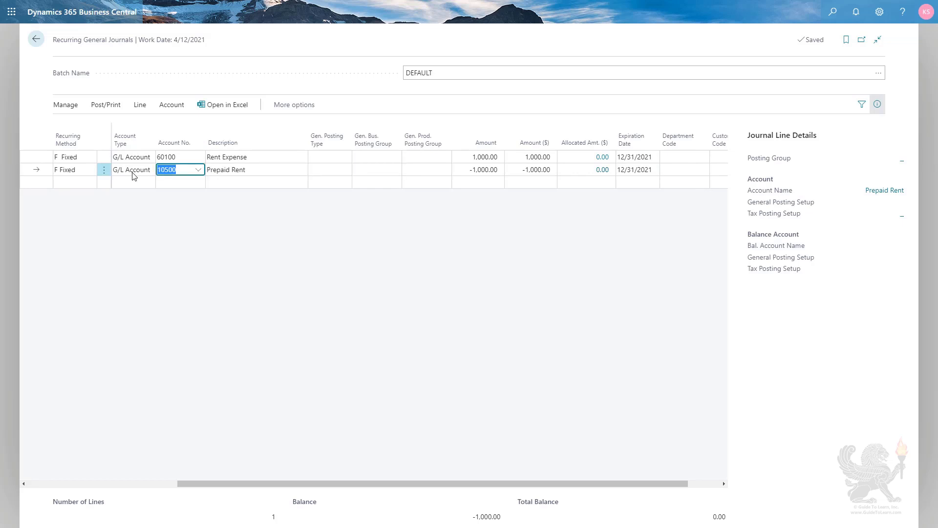
{"action": "left_click_drag", "start_coordinate": [246, 487], "coordinate": [97, 486]}
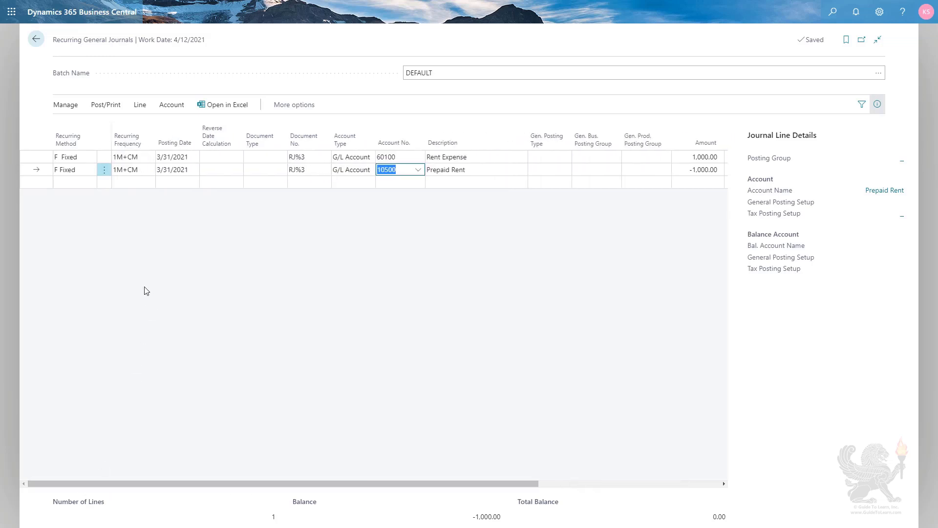
{"action": "left_click", "coordinate": [105, 109]}
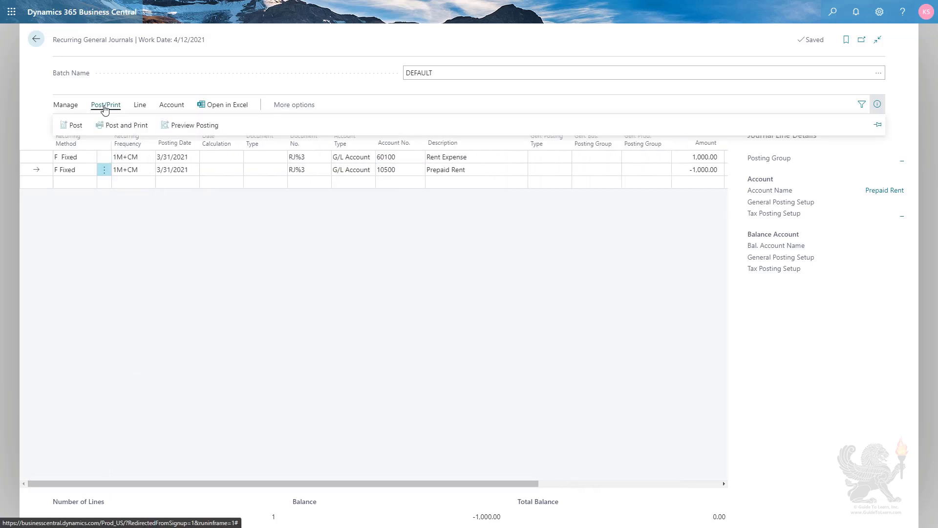
{"action": "left_click", "coordinate": [75, 128]}
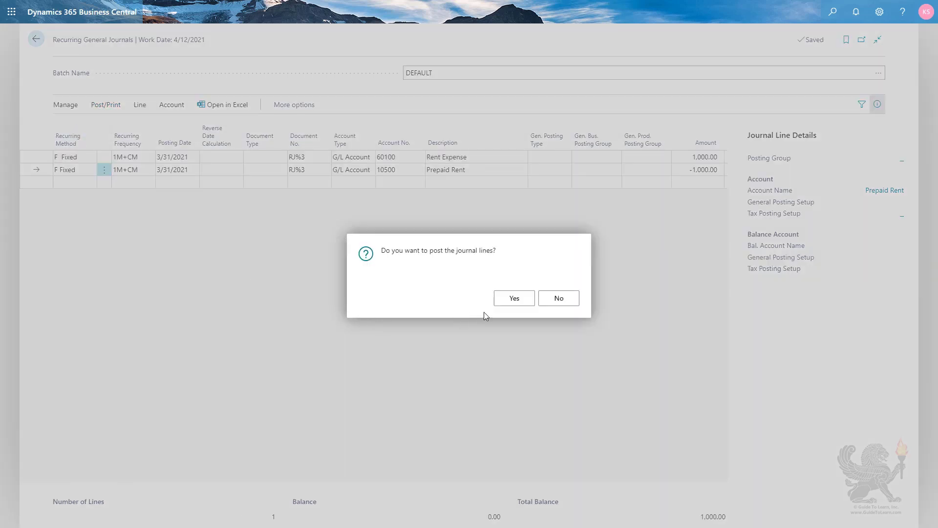
{"action": "left_click", "coordinate": [514, 299]}
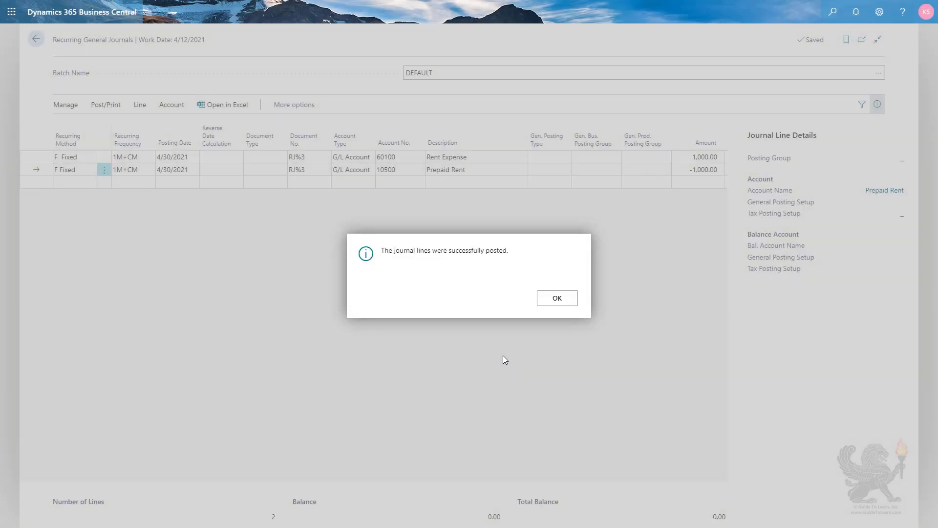
{"action": "left_click", "coordinate": [560, 300]}
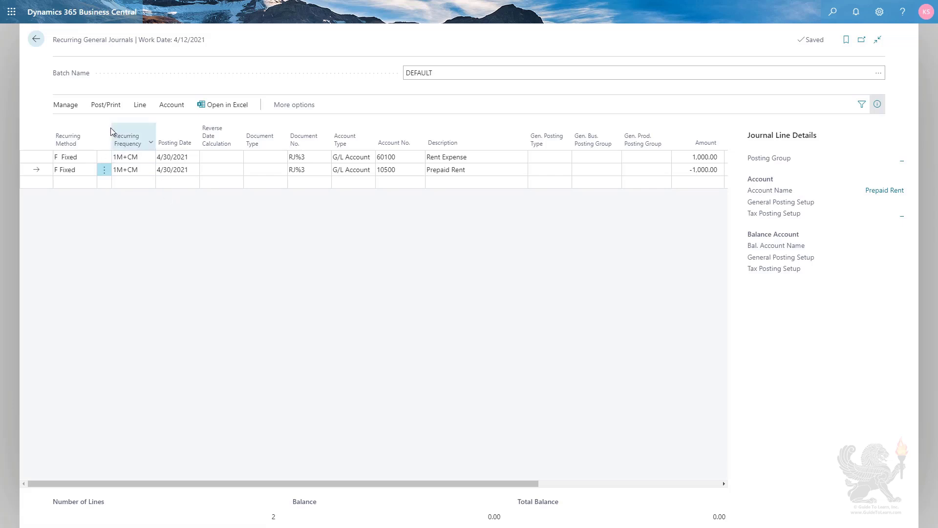
- Try to post the recurring journal lines again with the 4/30/2021 posting date
{"action": "left_click", "coordinate": [98, 110]}
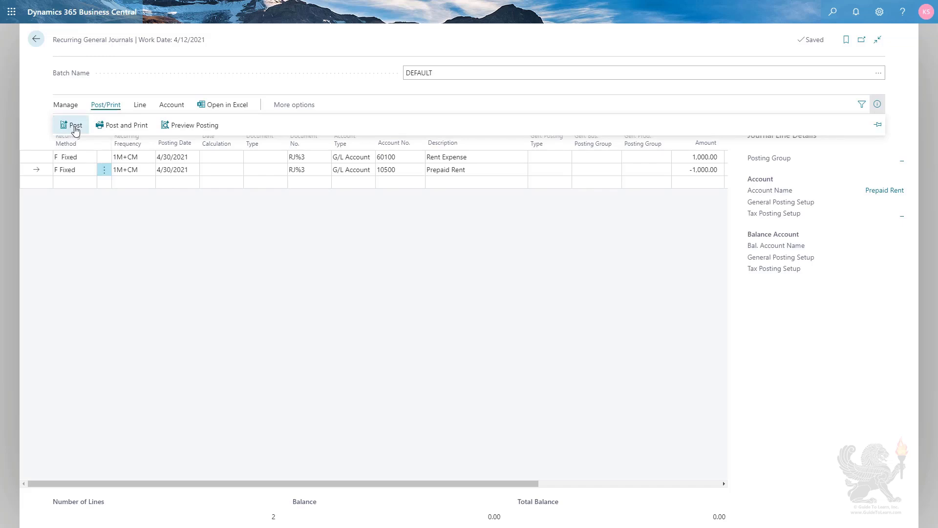
{"action": "left_click", "coordinate": [71, 126]}
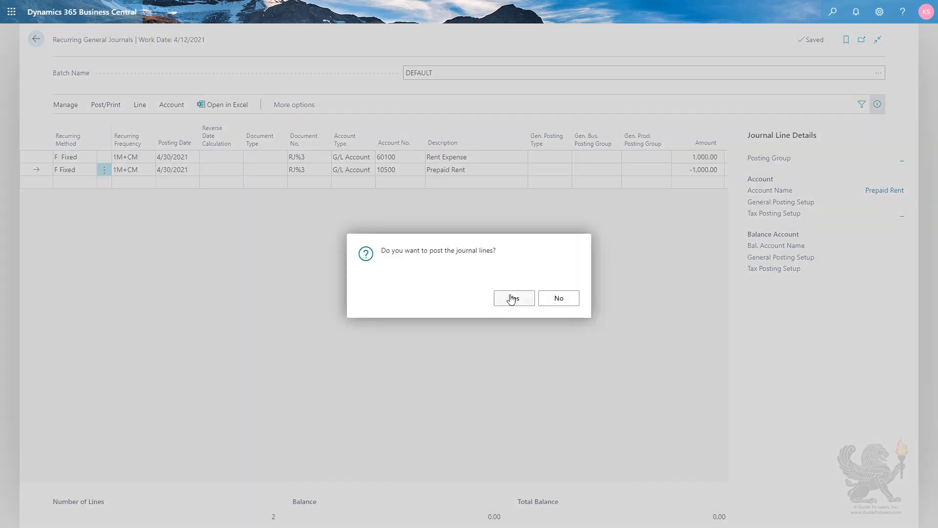
{"action": "left_click", "coordinate": [511, 299]}
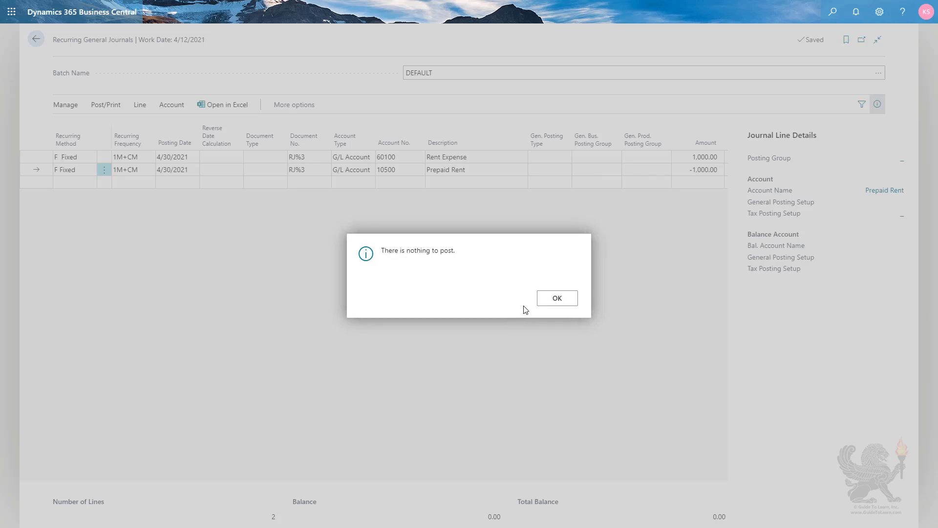
{"action": "left_click", "coordinate": [557, 299]}
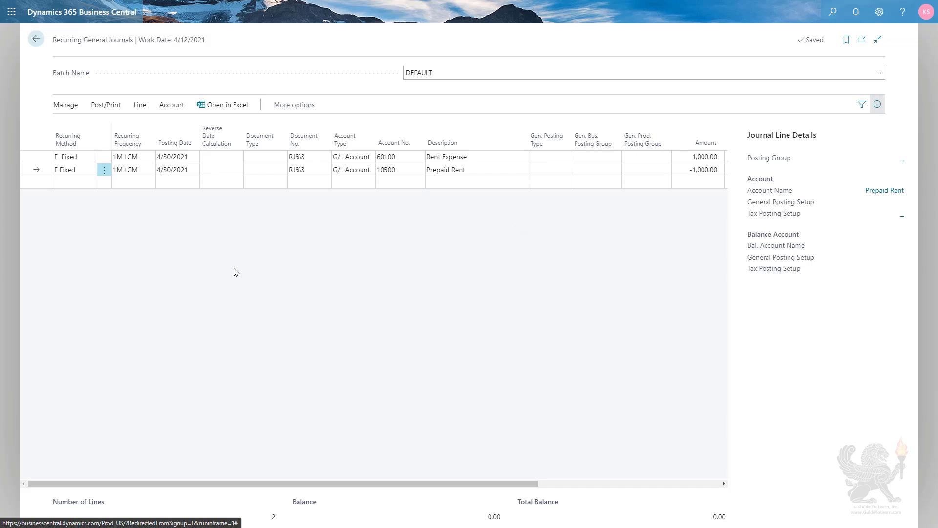
- Start a third journal line with recurring method RF Reversing Fixed
{"action": "left_click", "coordinate": [68, 185]}
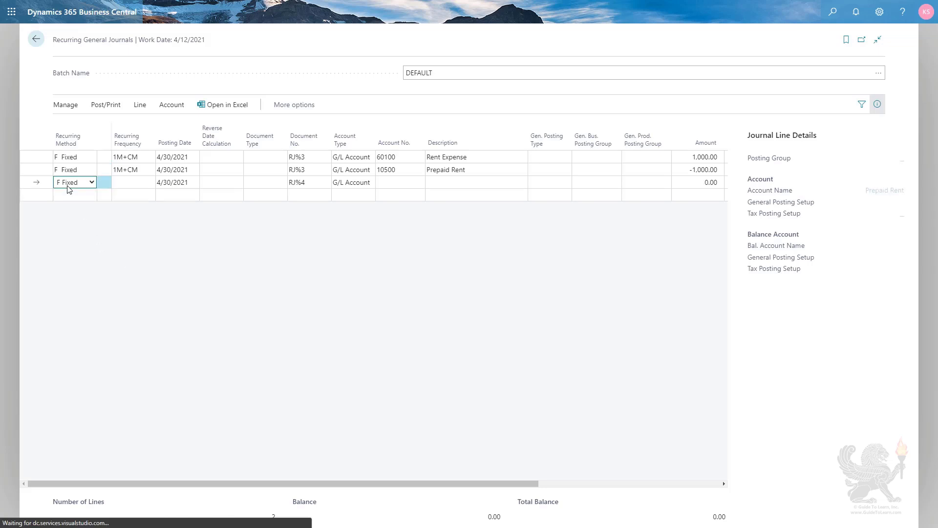
{"action": "left_click", "coordinate": [90, 186]}
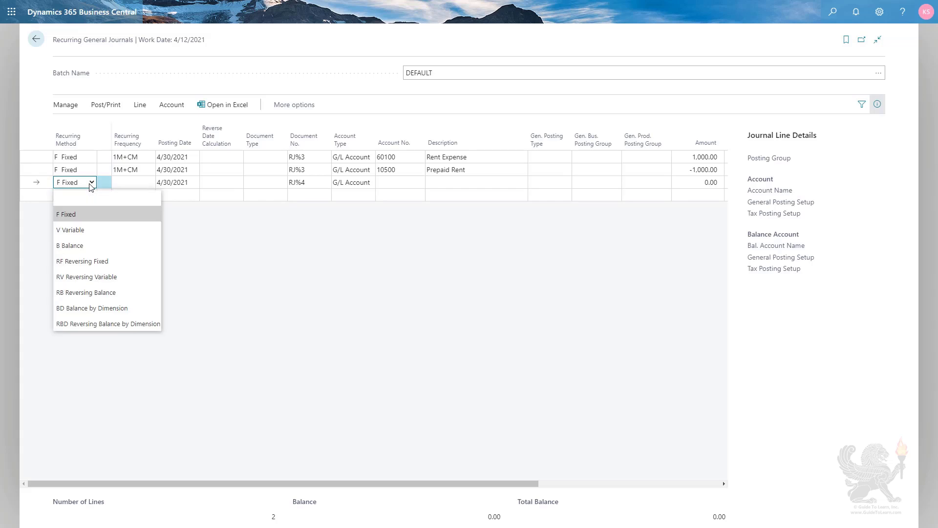
{"action": "left_click", "coordinate": [82, 262]}
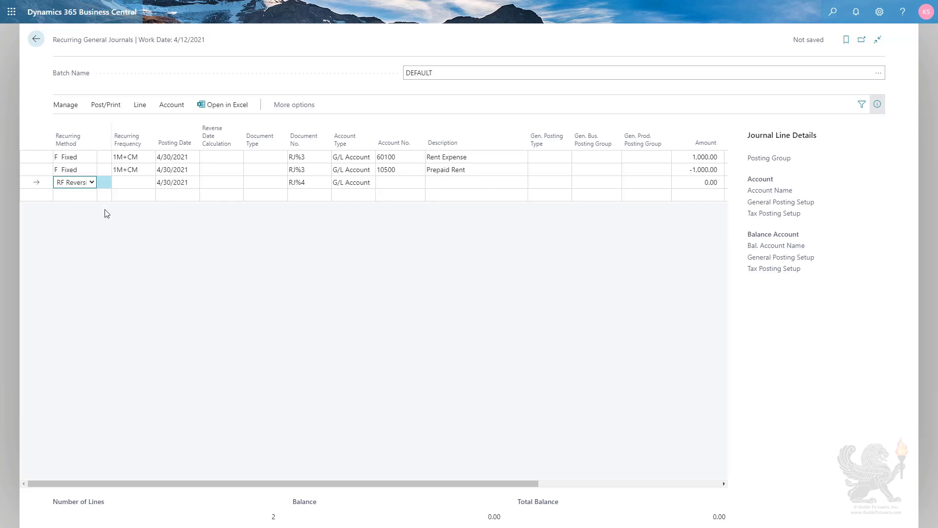
{"action": "left_click", "coordinate": [92, 182]}
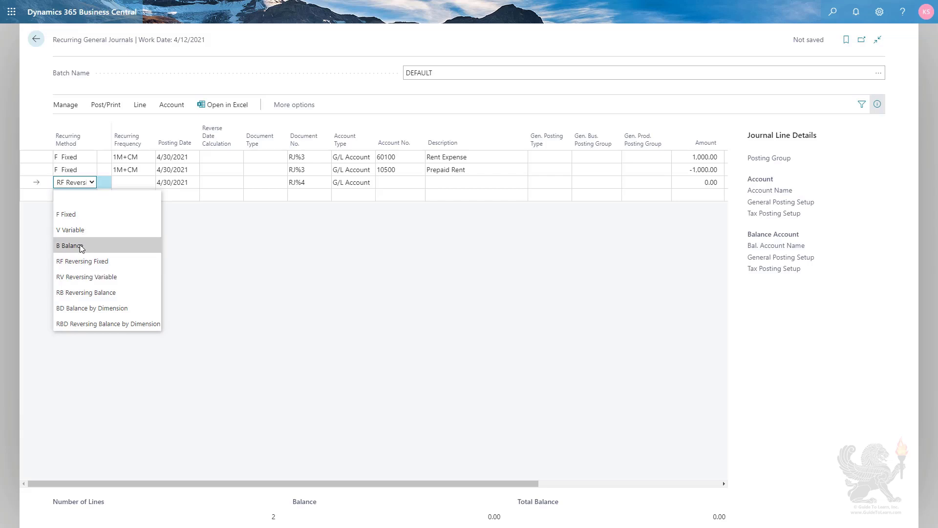
{"action": "left_click", "coordinate": [111, 264]}
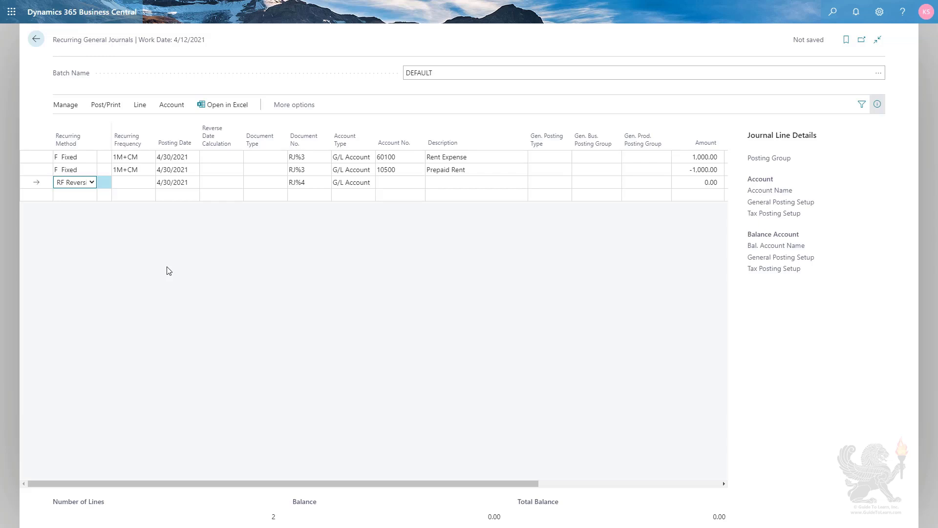
- Set the Reversing Fixed line's recurring frequency to 1M+CM and its posting date to 3/31/2021
{"action": "key", "text": "Tab"}
{"action": "type", "text": "1M+CM"}
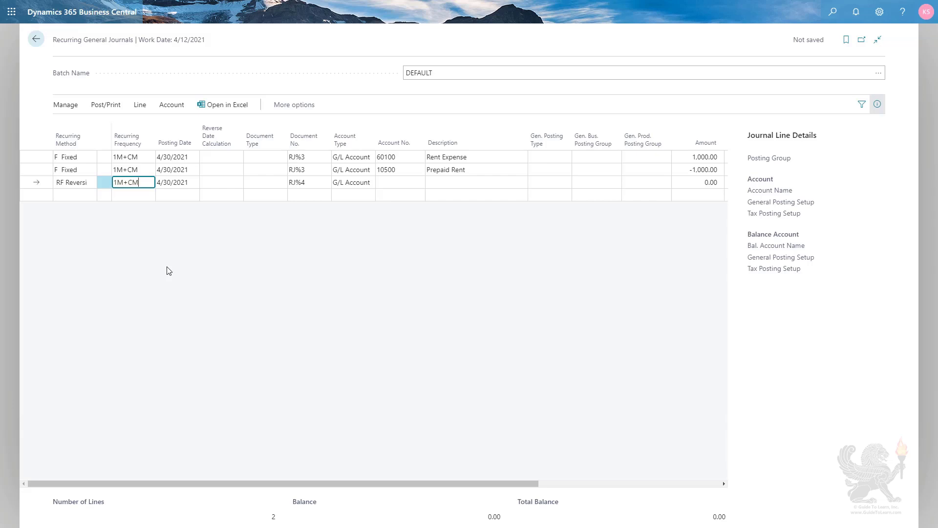
{"action": "key", "text": "Tab"}
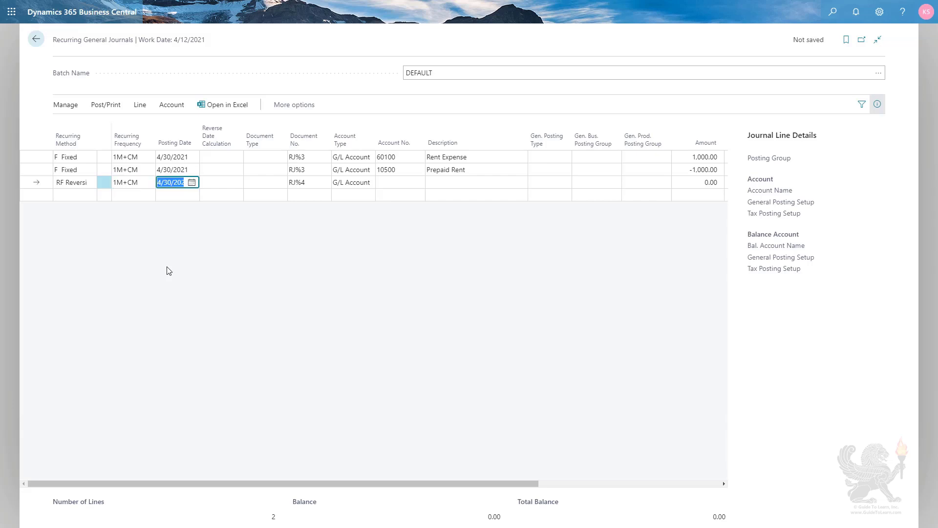
{"action": "type", "text": "3/31"}
{"action": "key", "text": "Tab"}
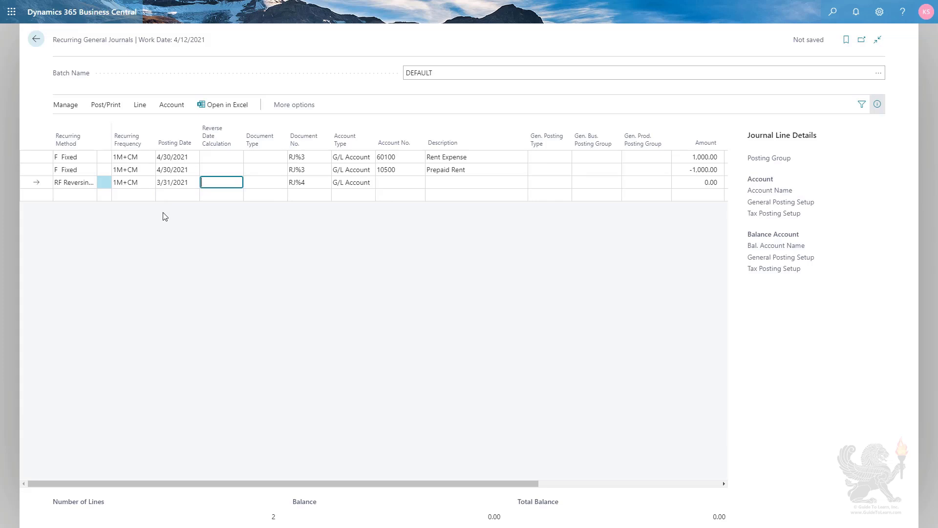
- Try reverse date calculations of 1D and 1M+CM on the Reversing Fixed line
{"action": "type", "text": "1D"}
{"action": "key", "text": "Tab"}
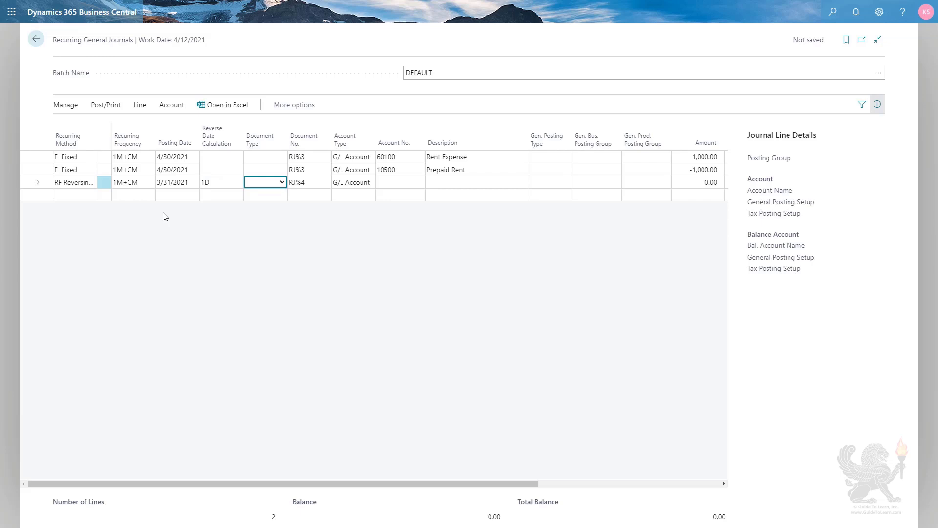
{"action": "key", "text": "shift+Tab"}
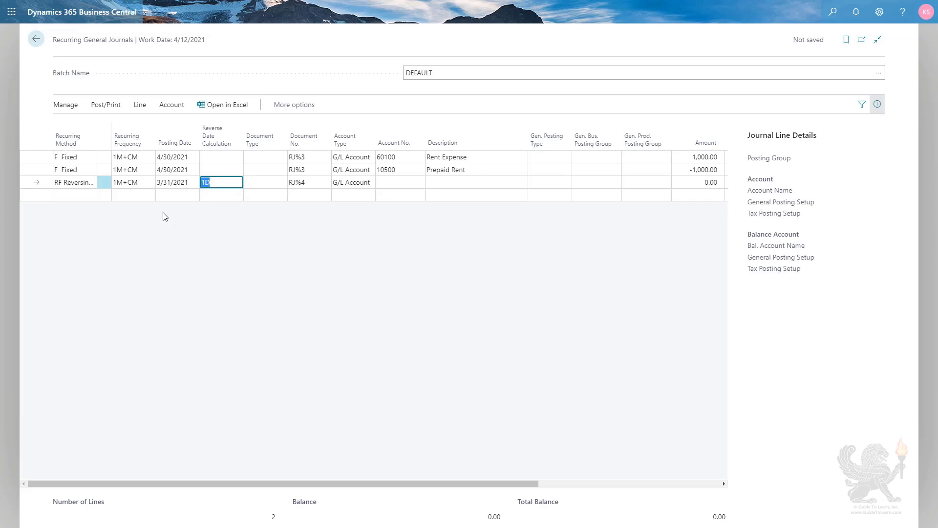
{"action": "type", "text": "5D"}
{"action": "key", "text": "BackSpace"}
{"action": "type", "text": "1M+CM"}
{"action": "key", "text": "Tab"}
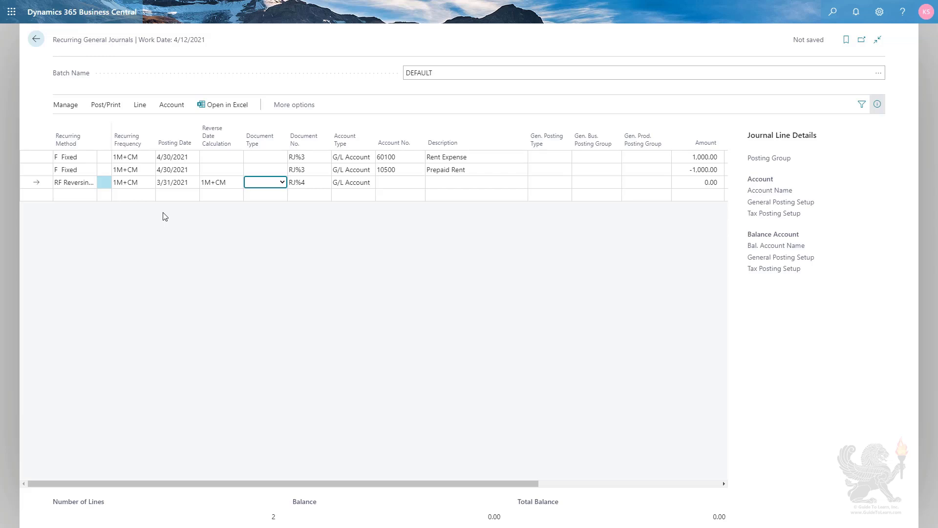
- Change the Reversing Fixed line's reverse date calculation to 2M+CM
{"action": "key", "text": "shift+Tab"}
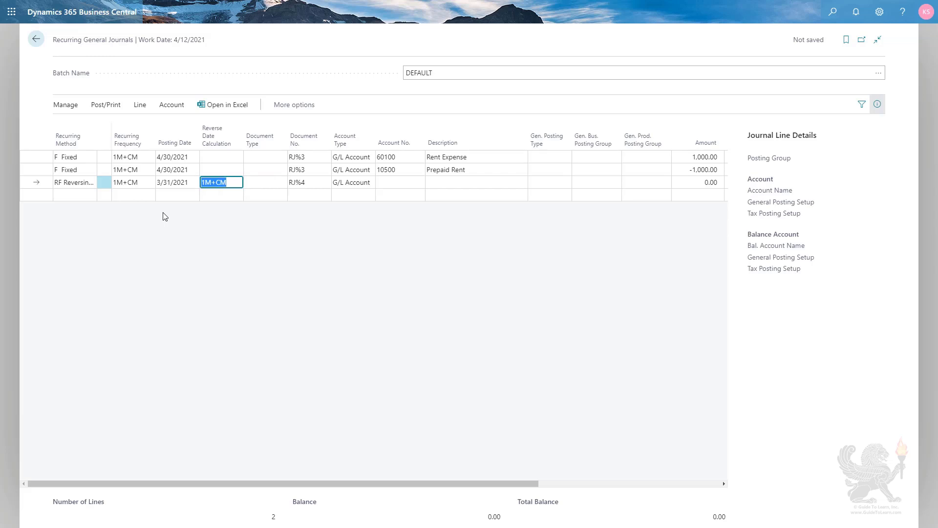
{"action": "left_click", "coordinate": [206, 185]}
{"action": "type", "text": "2"}
{"action": "key", "text": "Tab"}
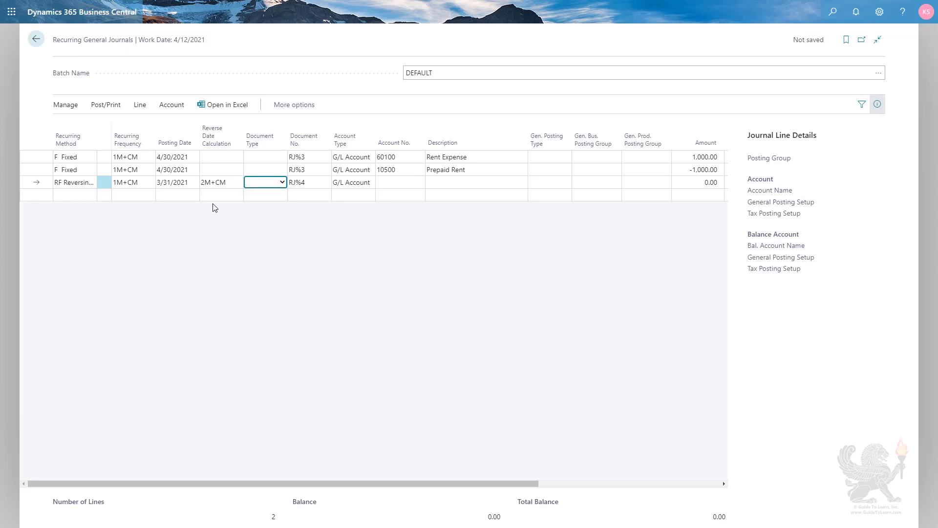
- Set the reverse date calculation of the Reversing Fixed line to 1M+CM
{"action": "key", "text": "shift+Tab"}
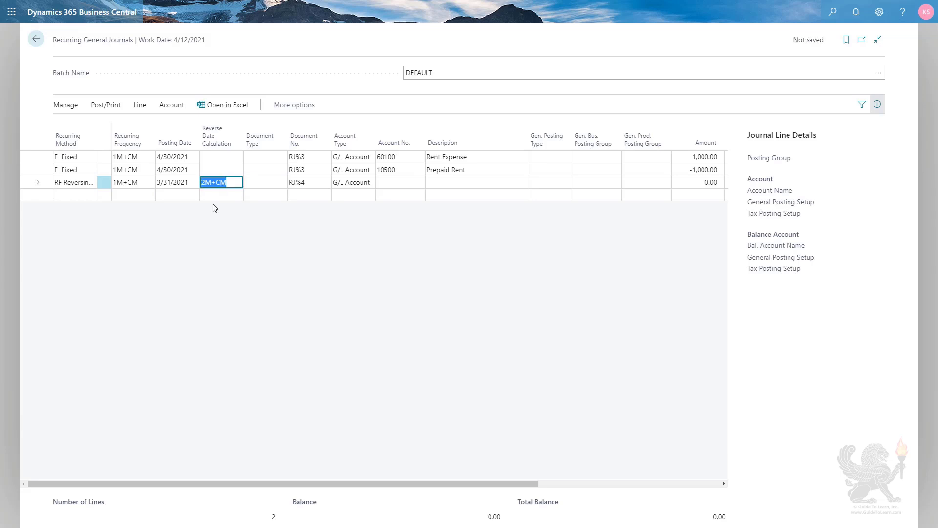
{"action": "type", "text": "WM+CM"}
{"action": "key", "text": "Tab"}
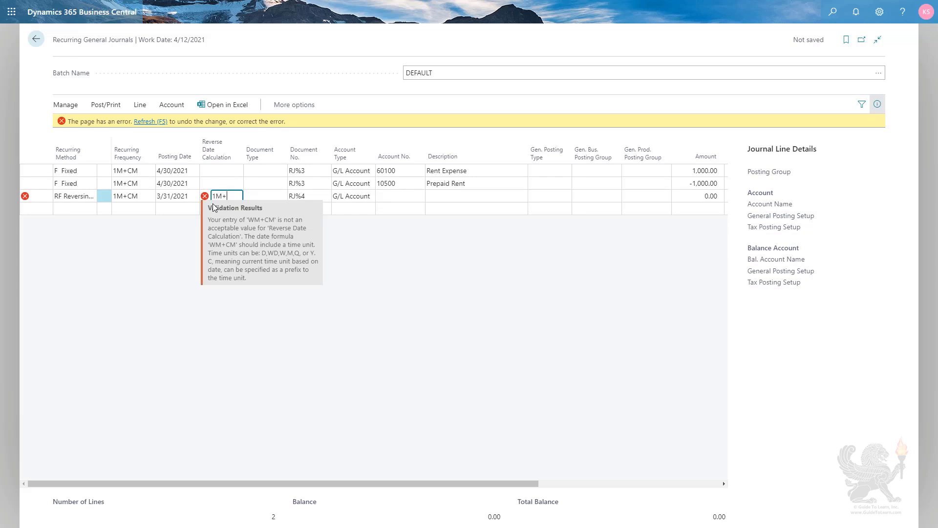
{"action": "key", "text": "Tab"}
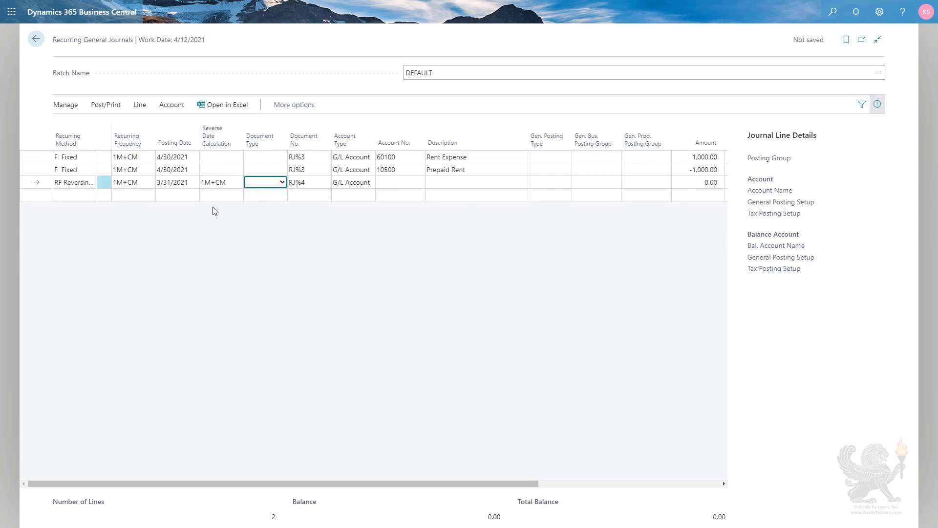
- Assign G/L account 60100 (Rent Expense) to the Reversing Fixed line with an amount of 2,000
{"action": "key", "text": "Tab"}
{"action": "key", "text": "Tab"}
{"action": "key", "text": "Tab"}
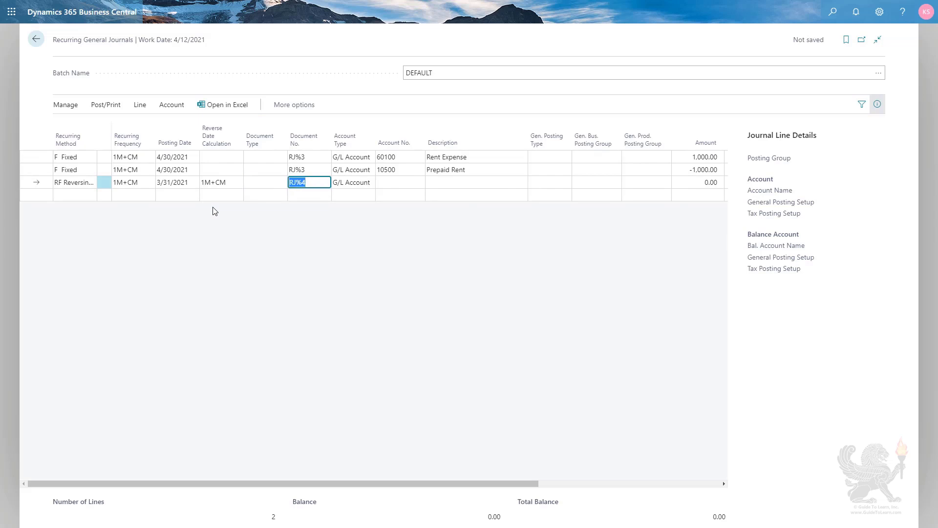
{"action": "type", "text": "6"}
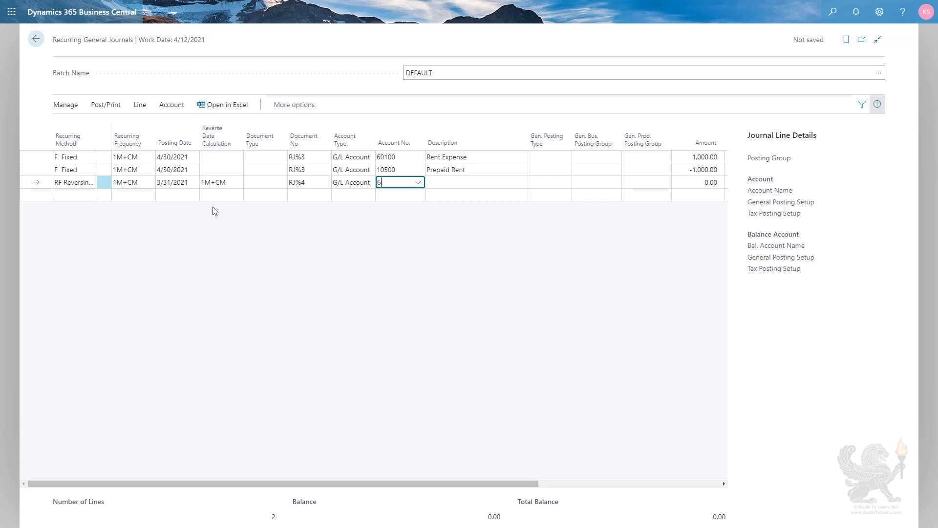
{"action": "type", "text": "0100"}
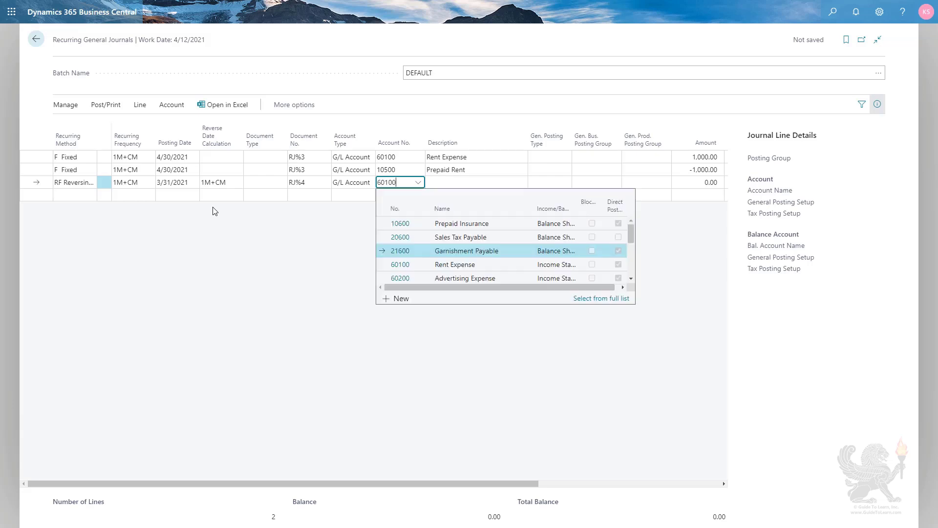
{"action": "key", "text": "Tab"}
{"action": "key", "text": "Tab"}
{"action": "key", "text": "Tab"}
{"action": "key", "text": "Tab"}
{"action": "key", "text": "Tab"}
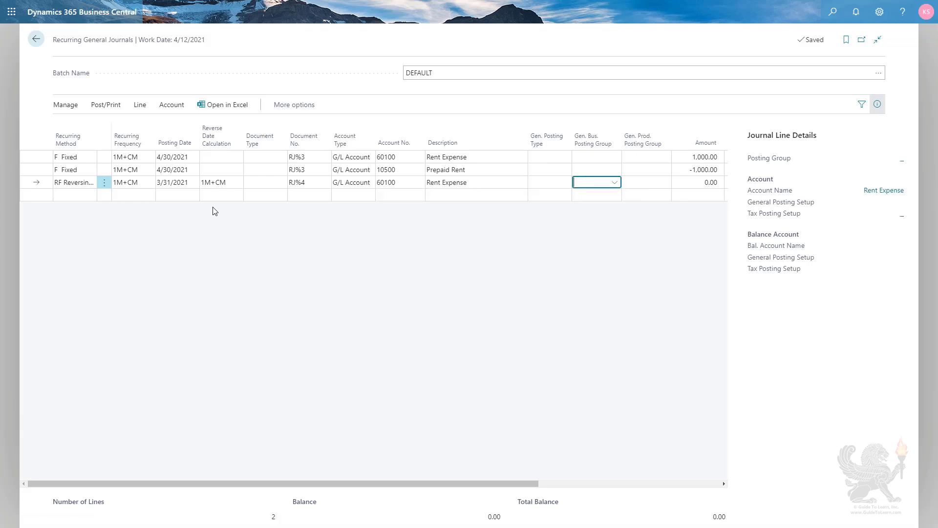
{"action": "type", "text": "2000"}
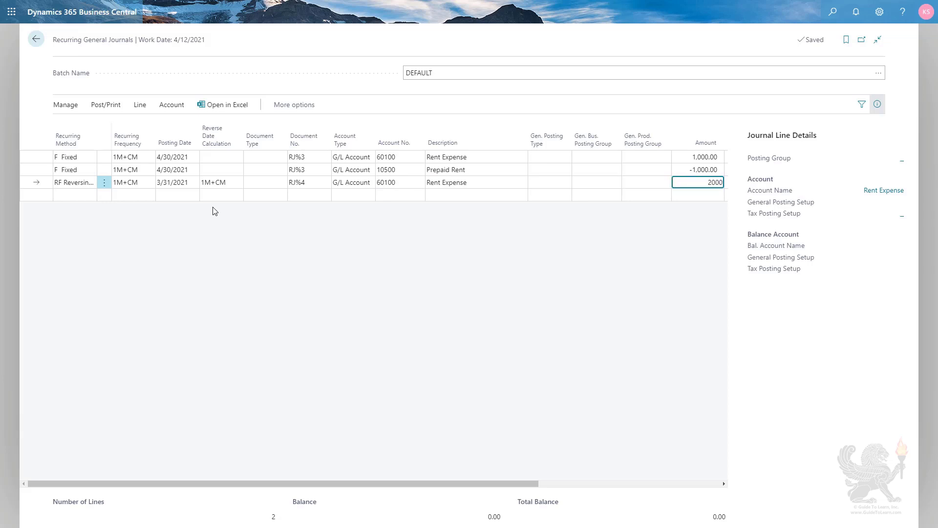
{"action": "key", "text": "shift+Tab"}
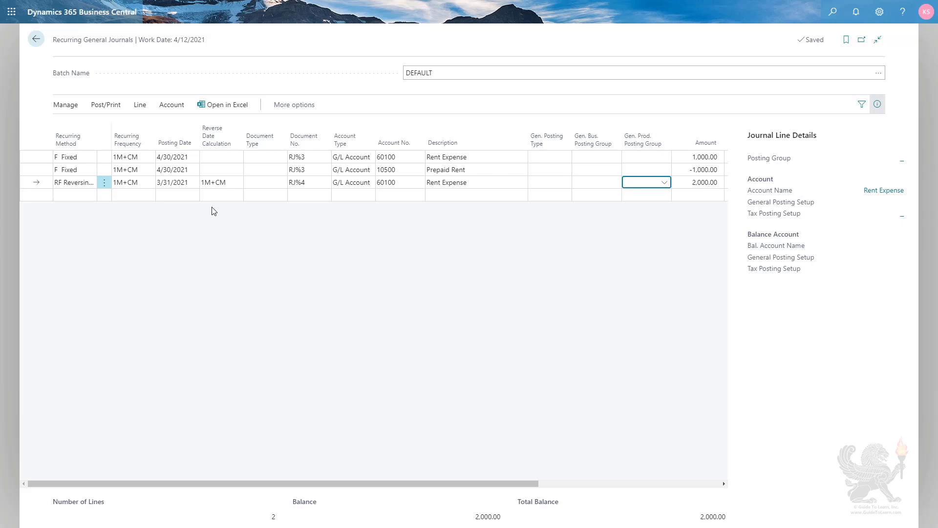
- Start a second Reversing Fixed line below with a recurring frequency of 1M+CM, keeping the 3/31/2021 posting date
{"action": "left_click", "coordinate": [138, 196]}
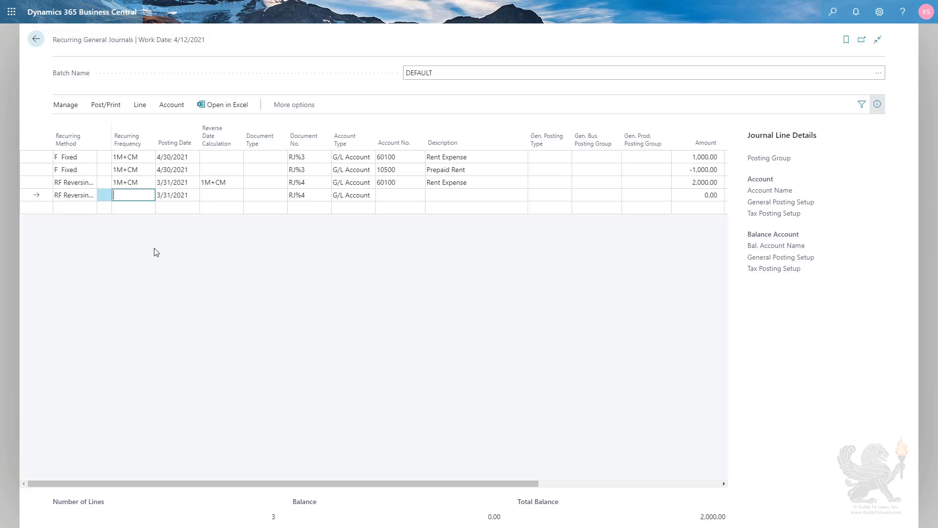
{"action": "type", "text": "1M+CM"}
{"action": "key", "text": "Tab"}
{"action": "key", "text": "Tab"}
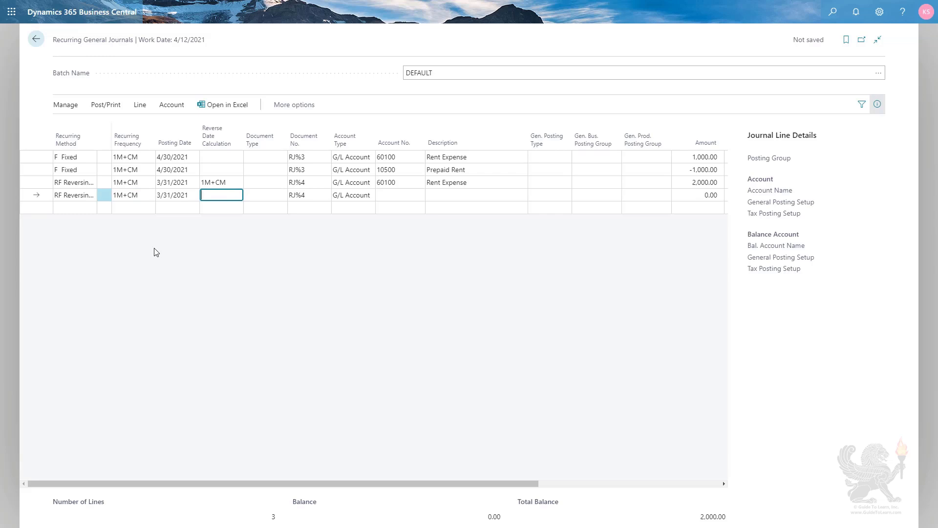
- Set the reverse date calculation of the second Reversing Fixed line to 1M+CM, accepting its default document fields and G/L Account type
{"action": "type", "text": "1M+CM"}
{"action": "key", "text": "Tab"}
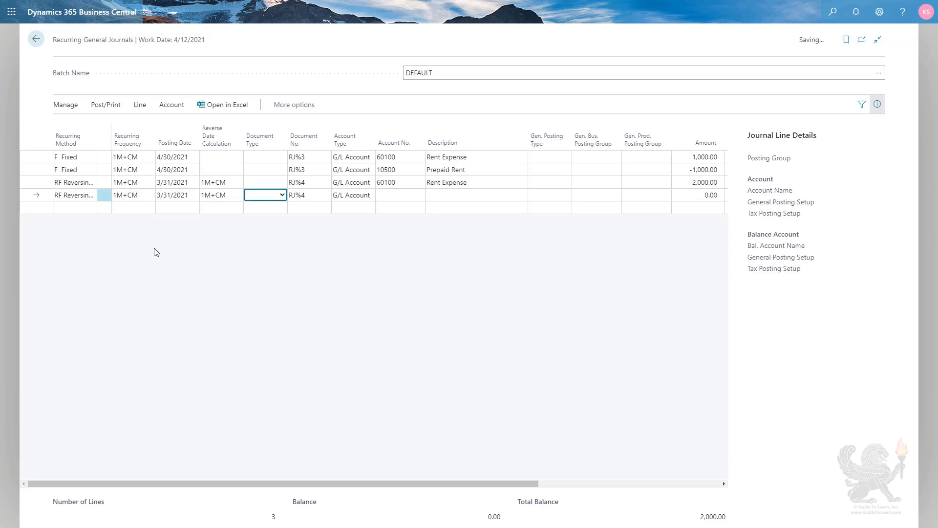
{"action": "key", "text": "Tab"}
{"action": "key", "text": "Tab"}
{"action": "key", "text": "Tab"}
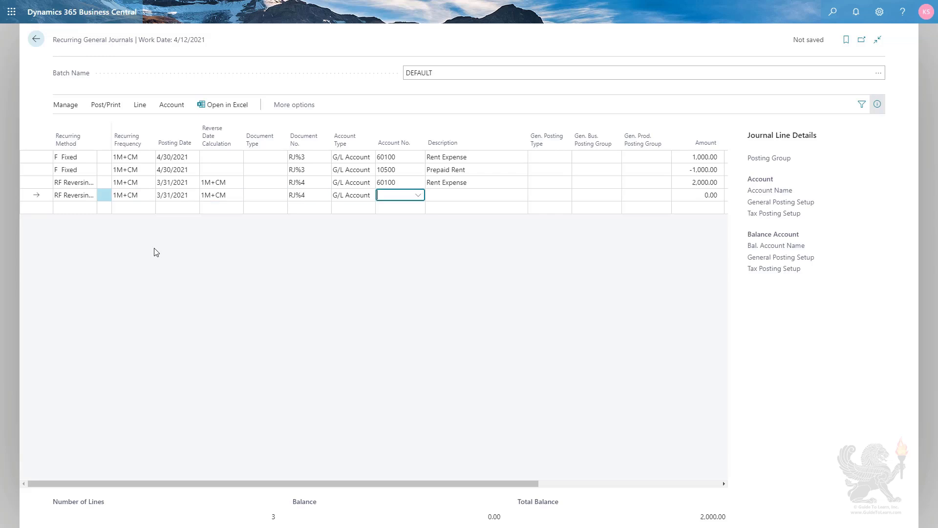
- Assign G/L account 10500 (Prepaid Rent) to the second Reversing Fixed line with an amount of -2,000
{"action": "type", "text": "10500"}
{"action": "key", "text": "Tab"}
{"action": "key", "text": "Tab"}
{"action": "key", "text": "Tab"}
{"action": "key", "text": "Tab"}
{"action": "key", "text": "Tab"}
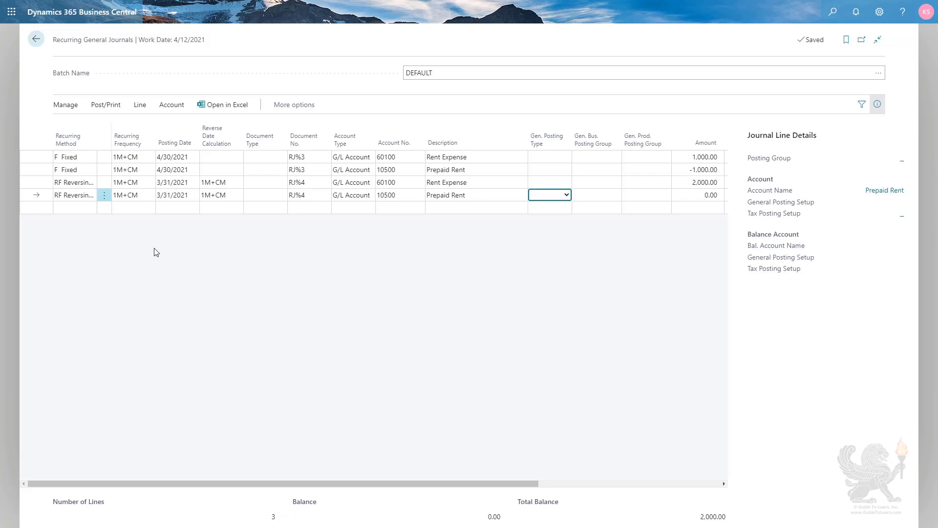
{"action": "type", "text": "-2000"}
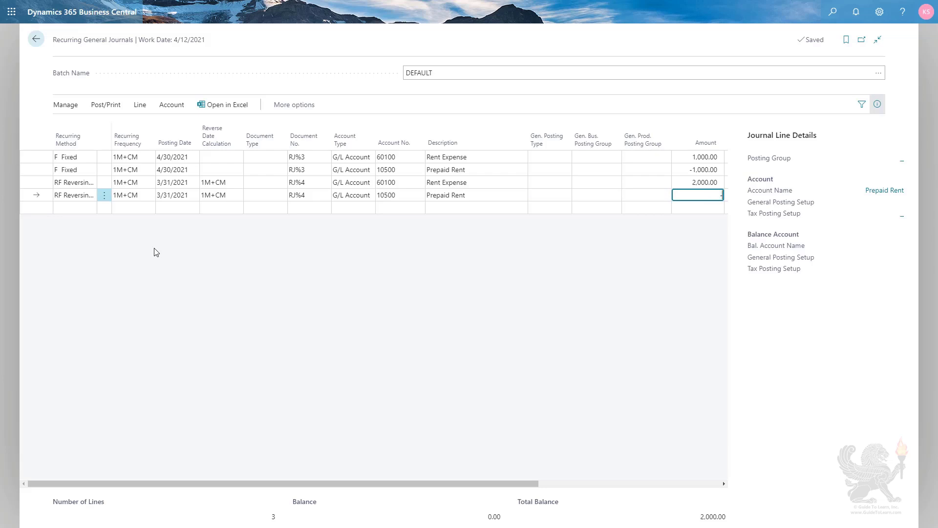
{"action": "key", "text": "shift+Tab"}
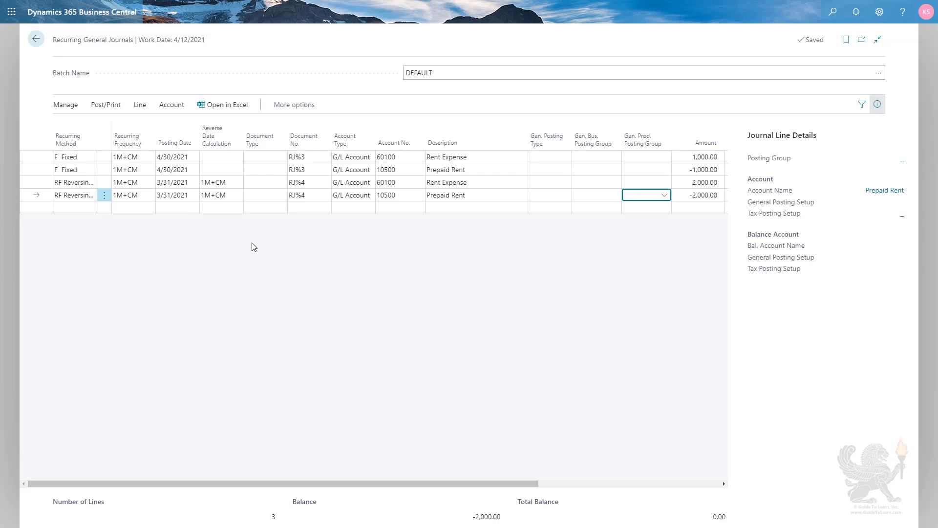
- Post the recurring journal lines in the DEFAULT batch and dismiss the posting message
{"action": "left_click", "coordinate": [105, 106]}
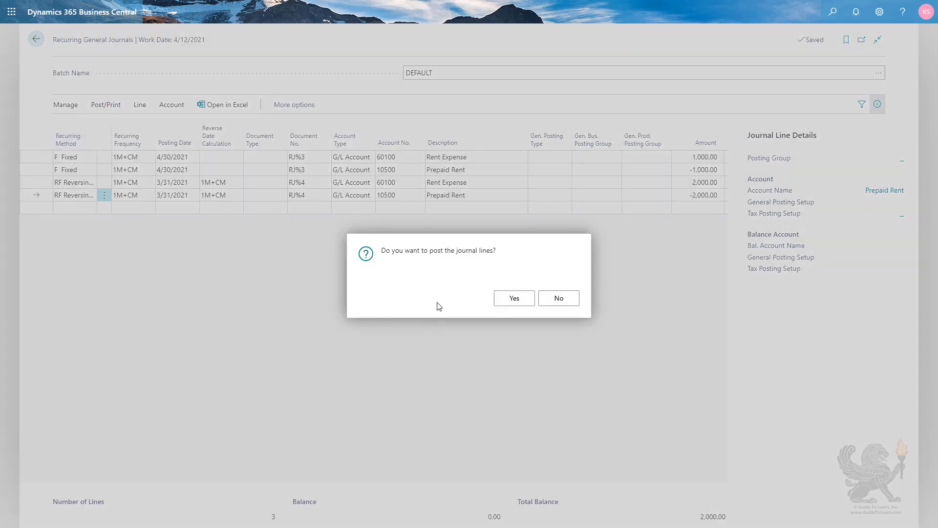
{"action": "left_click", "coordinate": [508, 299]}
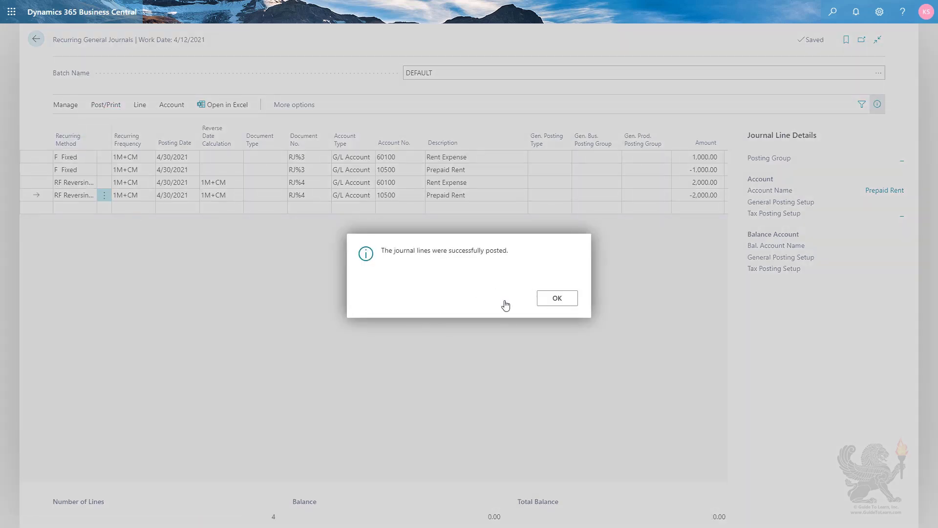
{"action": "left_click", "coordinate": [542, 303]}
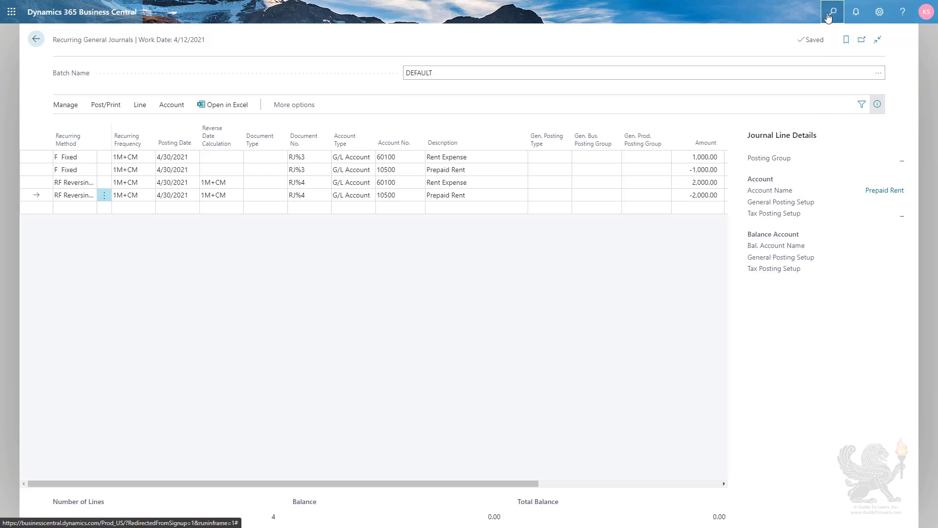
- Find the G/L Registers page and open the general ledger entries of the most recent register
{"action": "type", "text": "g/l r"}
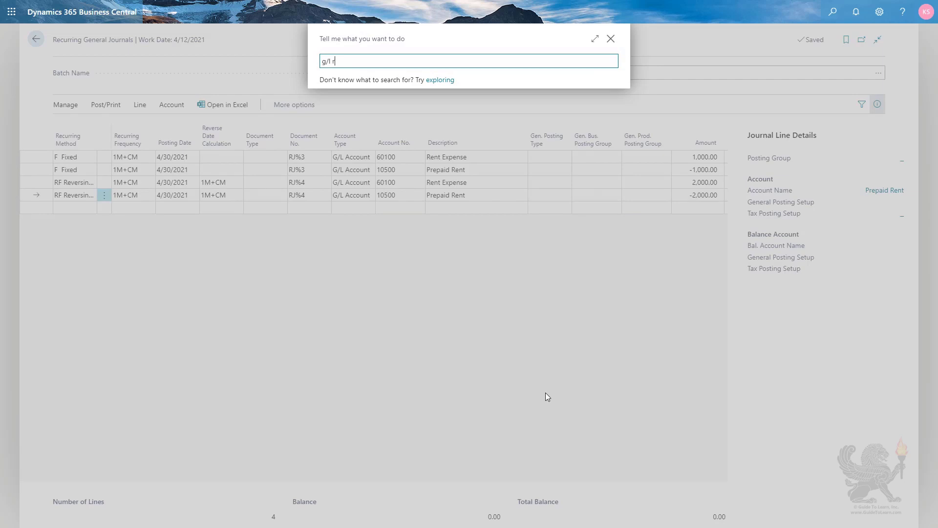
{"action": "key", "text": "Return"}
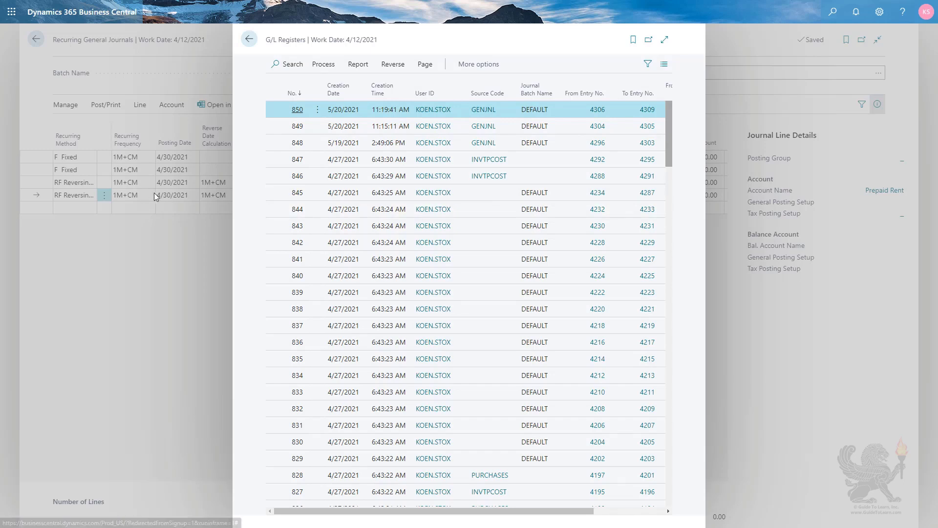
{"action": "left_click", "coordinate": [324, 65]}
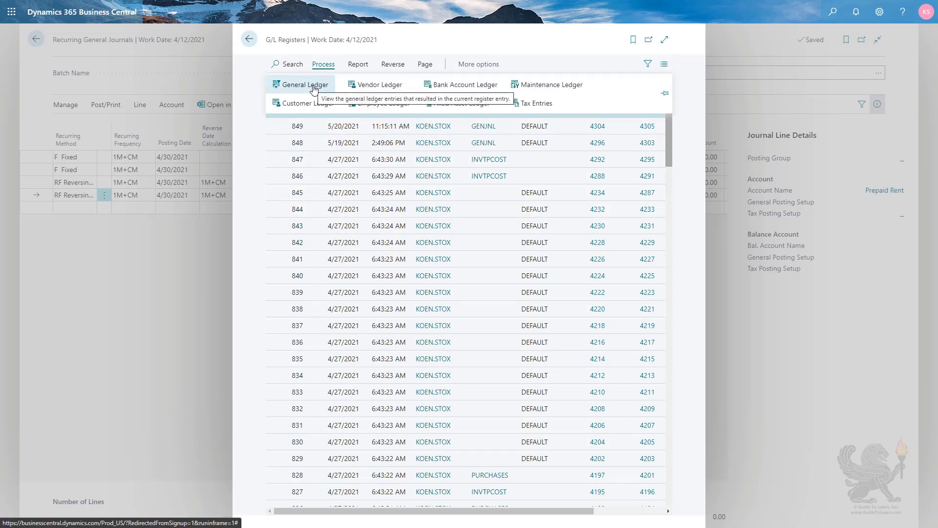
{"action": "left_click", "coordinate": [313, 85]}
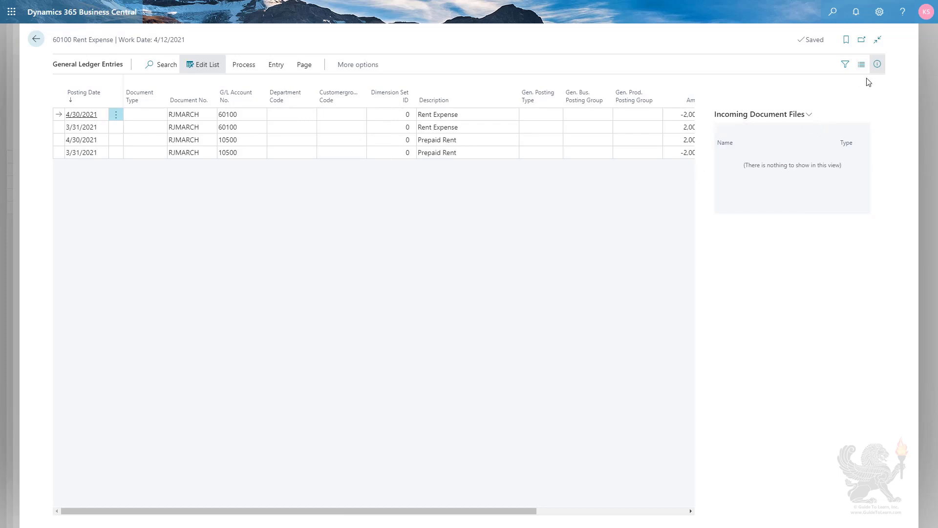
- Hide the details pane beside the general ledger entries and sort the entries by posting date
{"action": "left_click", "coordinate": [877, 65]}
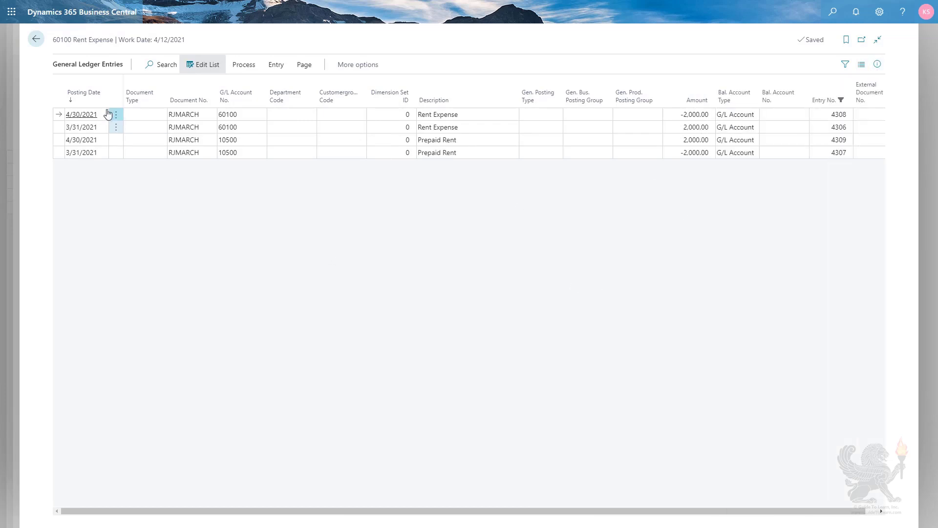
{"action": "left_click", "coordinate": [88, 96]}
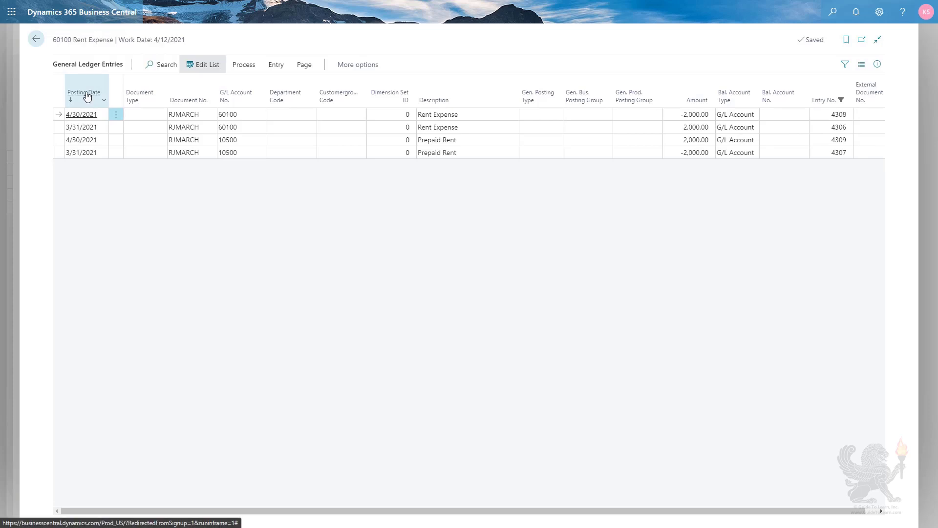